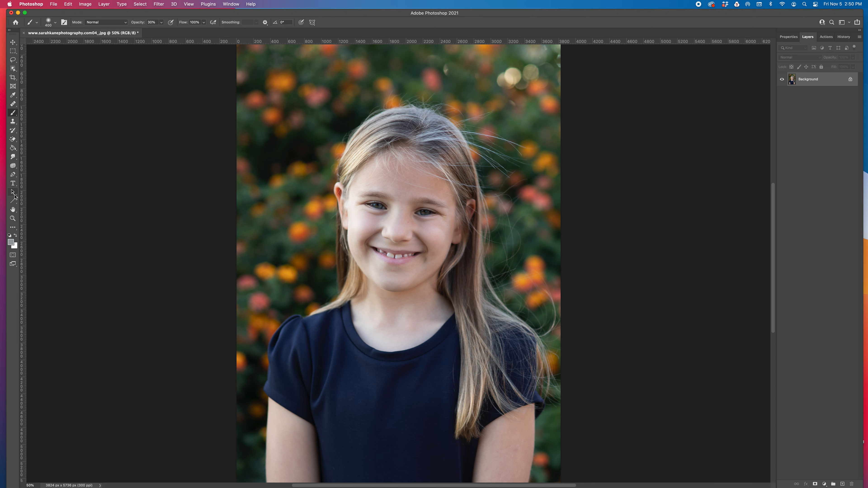
pyautogui.click(13, 192)
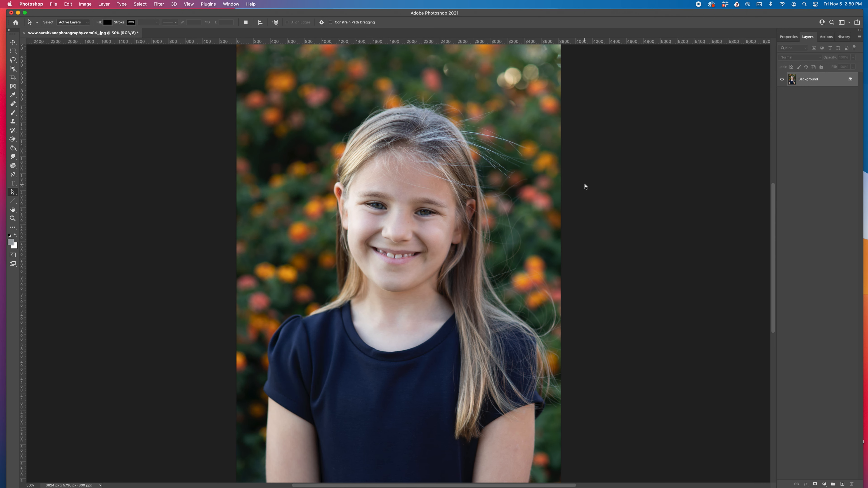
pyautogui.press('super+minus')
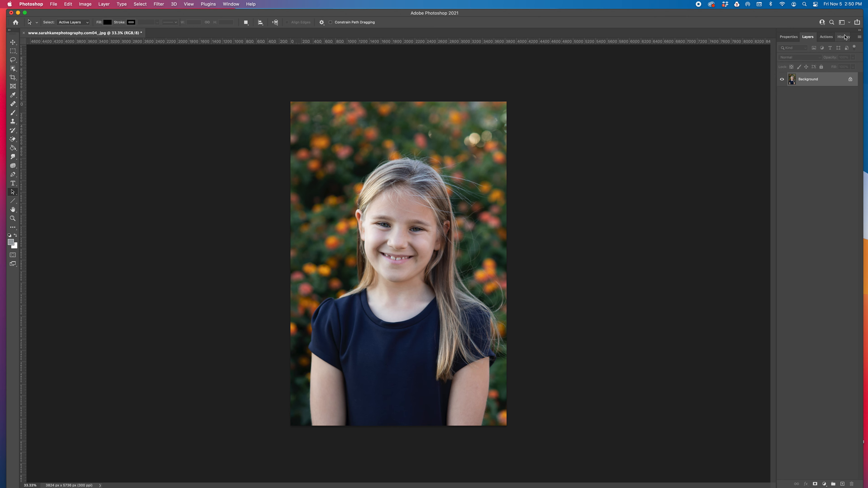
pyautogui.click(844, 37)
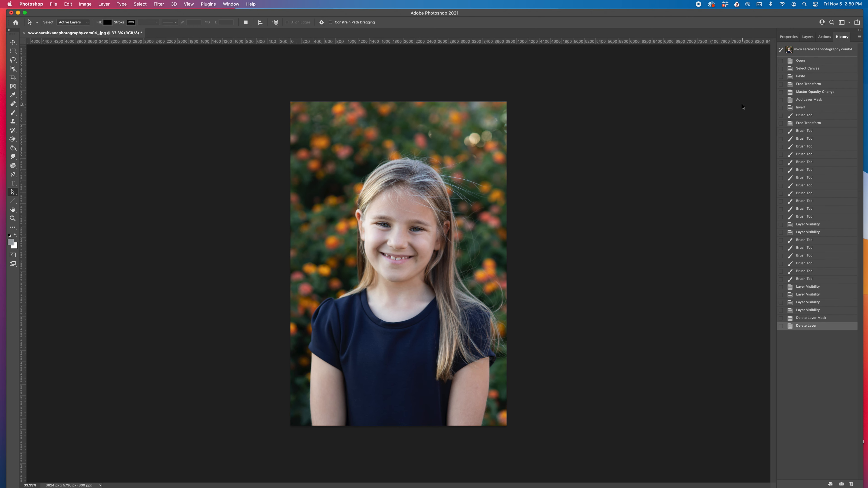
pyautogui.click(808, 37)
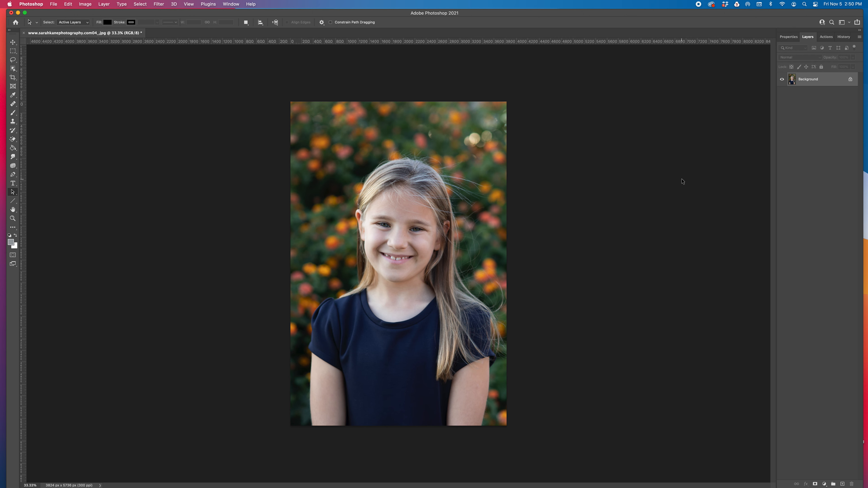
# Duplicate the Background layer, keeping the default name.
pyautogui.rightClick(816, 85)
pyautogui.click(786, 93)
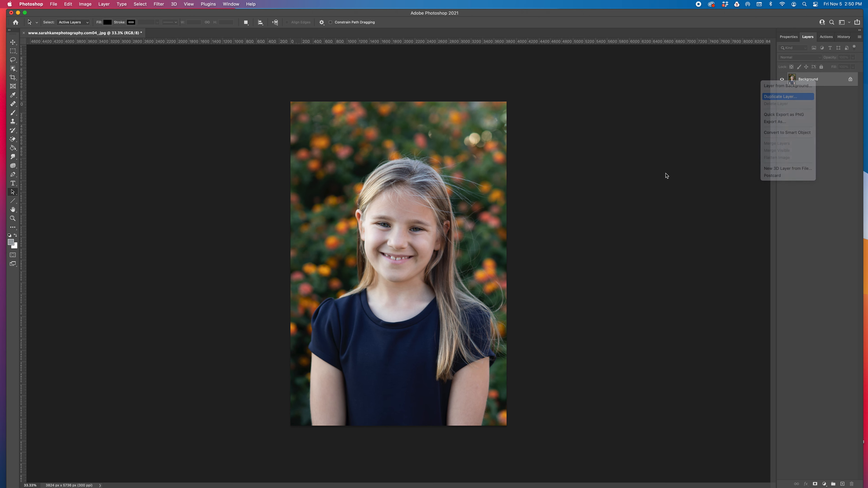
pyautogui.click(504, 223)
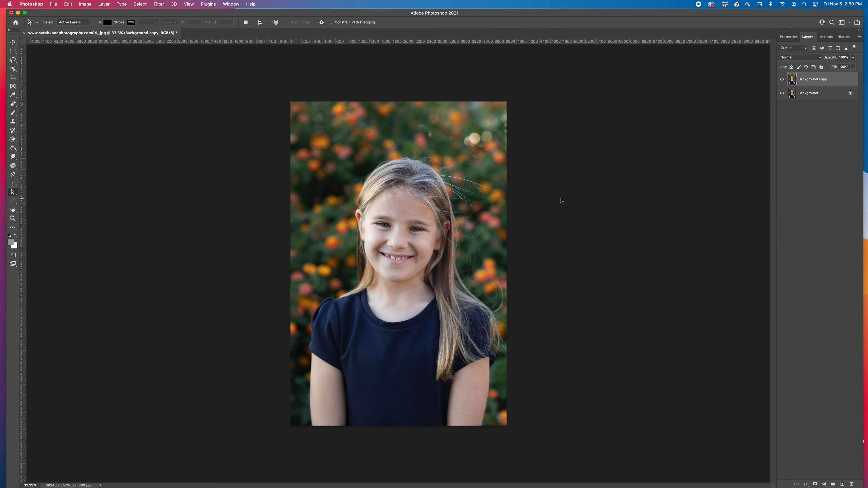
# Flip the whole Background copy layer horizontally with Free Transform and apply it.
pyautogui.press('super+a')
pyautogui.press('super+t')
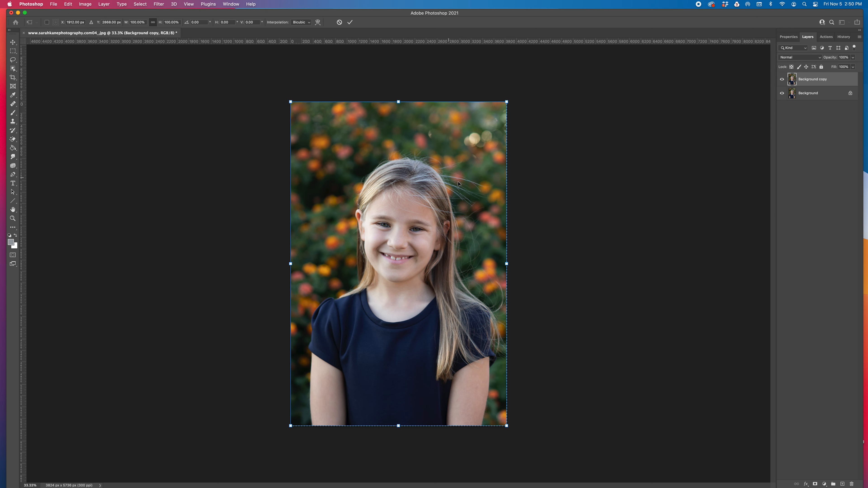
pyautogui.rightClick(473, 217)
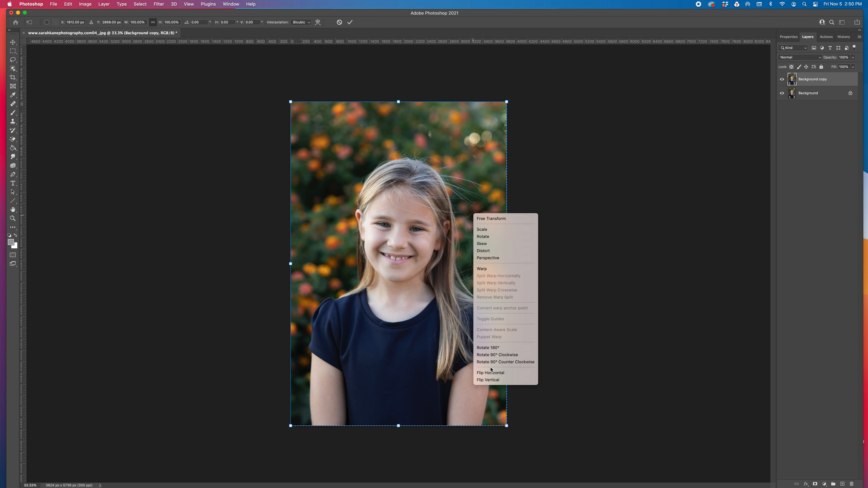
pyautogui.click(492, 374)
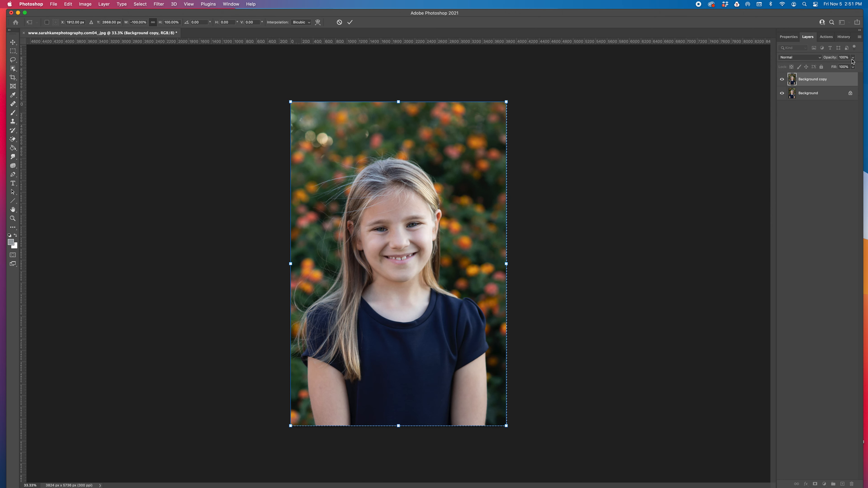
pyautogui.click(852, 66)
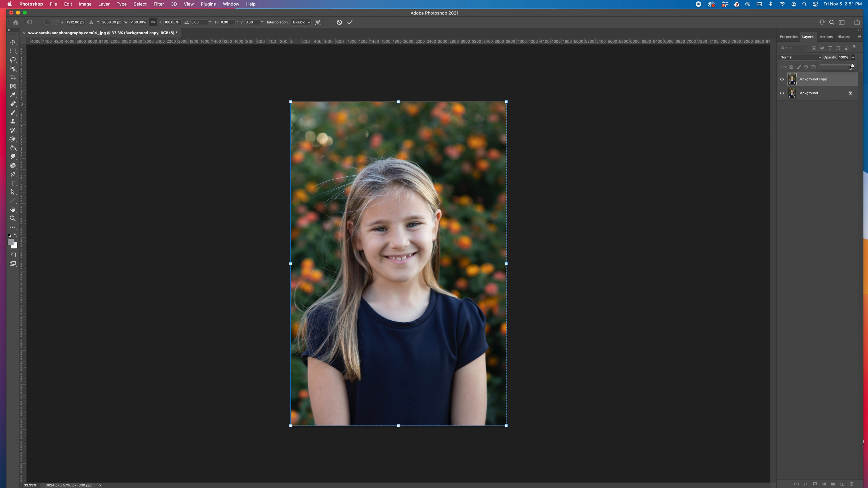
pyautogui.click(350, 23)
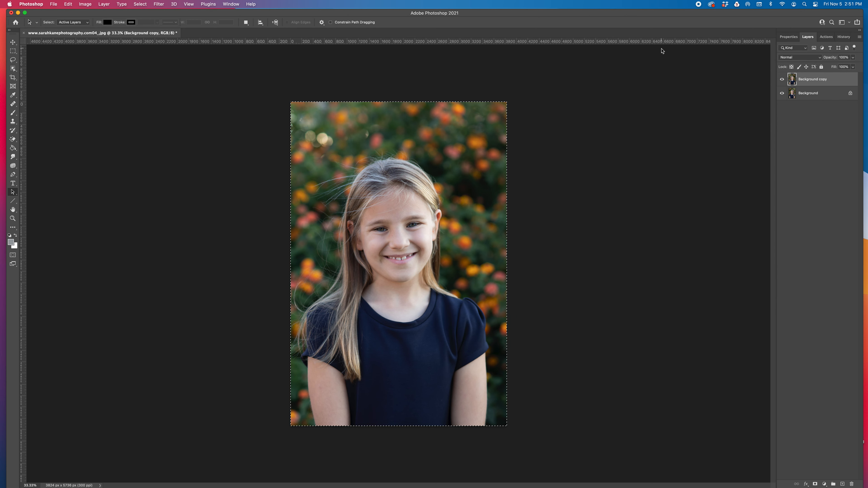
# Lower the flipped copy to 78% opacity, rotate it about 16.8° clockwise and align its head over the original head.
pyautogui.click(850, 66)
pyautogui.moveTo(850, 65); pyautogui.dragTo(846, 65)
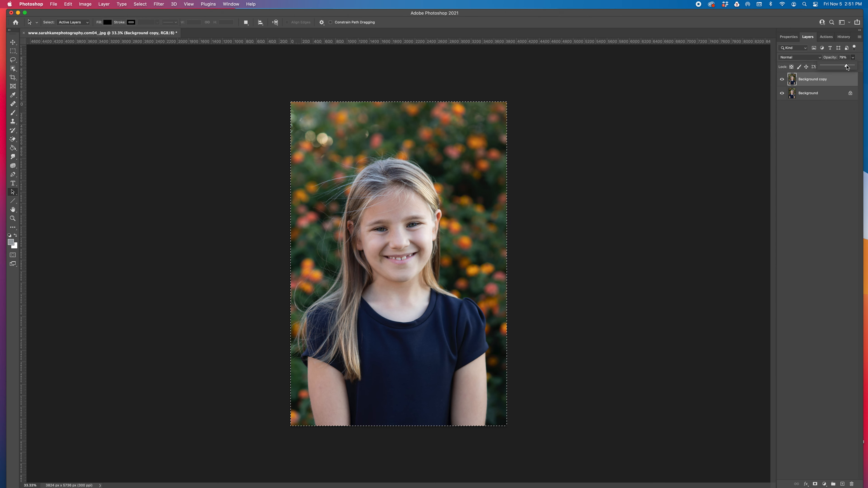
pyautogui.press('super+t')
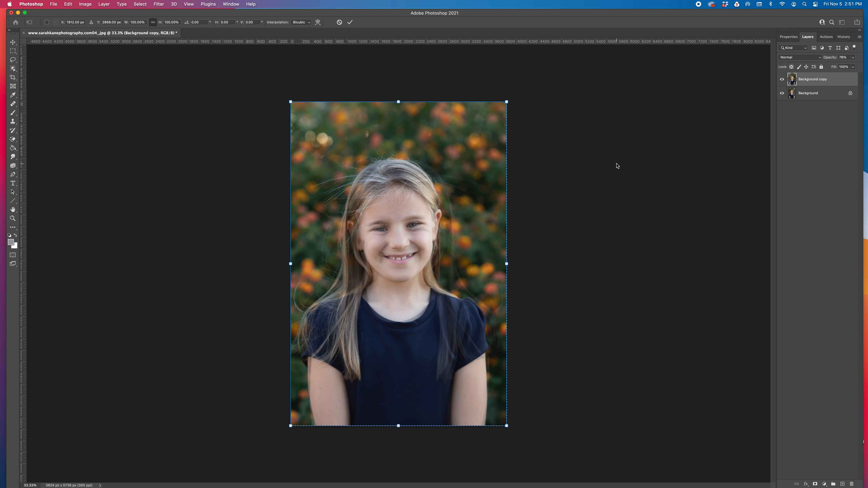
pyautogui.moveTo(518, 98); pyautogui.dragTo(560, 140)
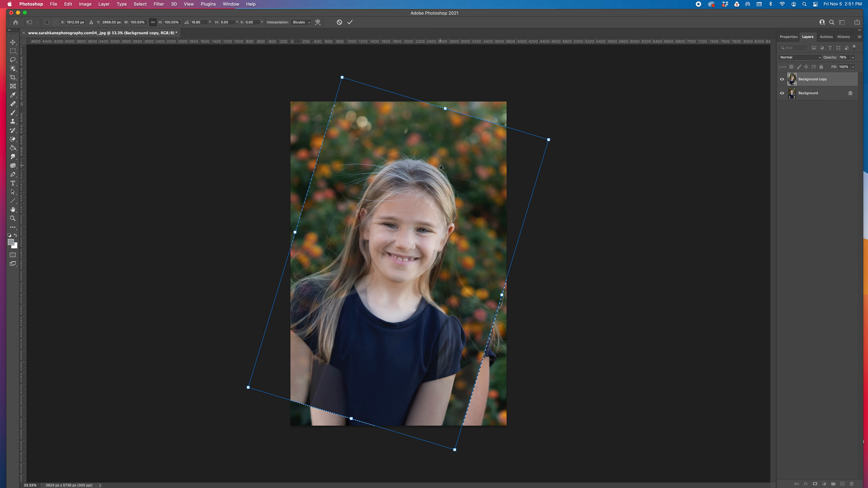
pyautogui.moveTo(423, 174); pyautogui.dragTo(425, 175)
pyautogui.scroll(1, 425, 177)
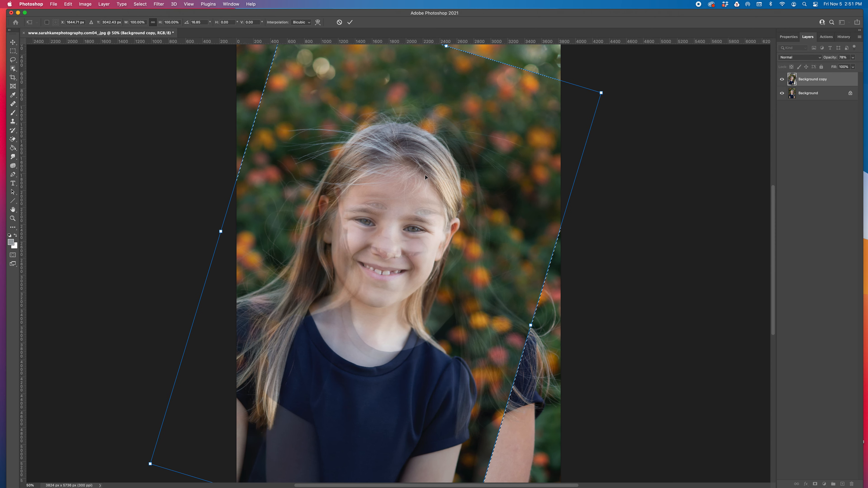
pyautogui.moveTo(434, 163); pyautogui.dragTo(455, 146)
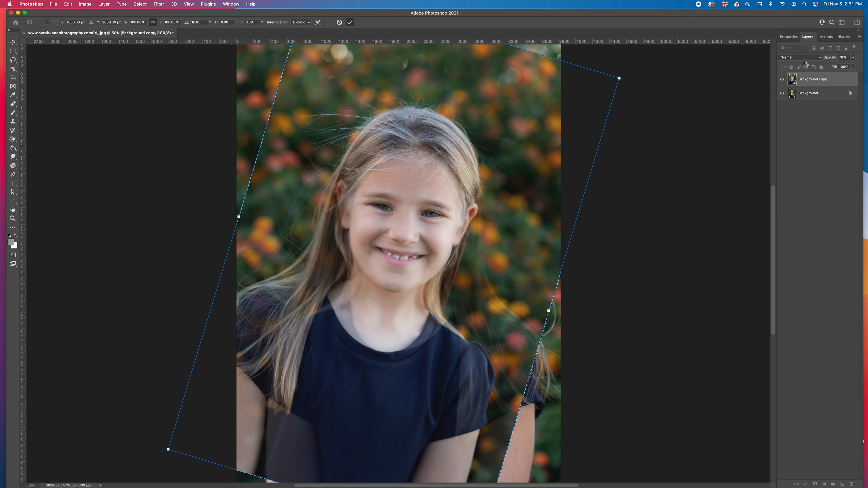
pyautogui.press('Return')
pyautogui.press('a')
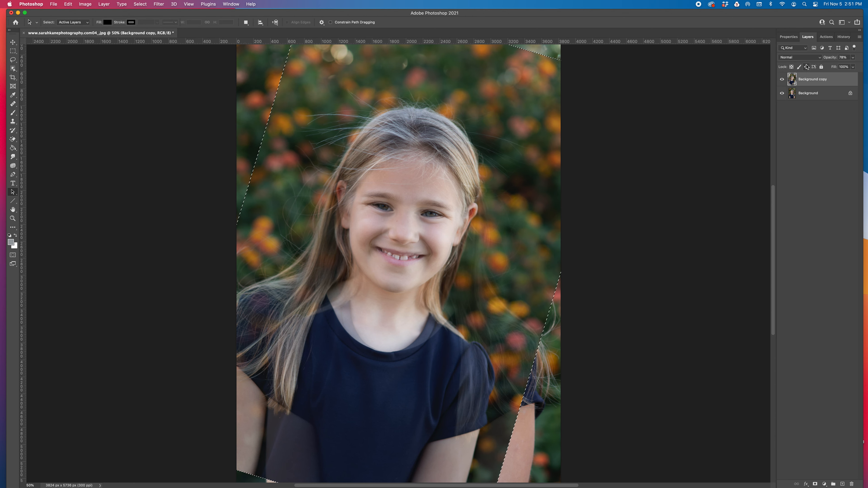
# Restore the copy's opacity to 100% and hide it behind an inverted, black layer mask.
pyautogui.moveTo(852, 57); pyautogui.dragTo(865, 65)
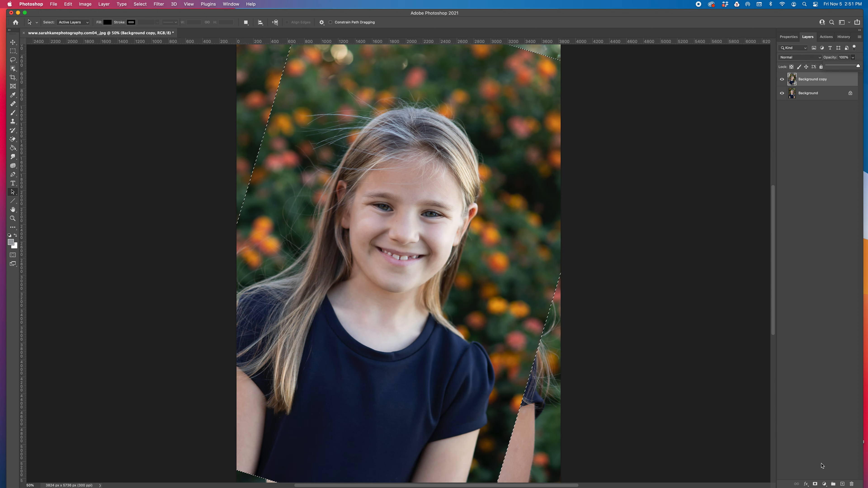
pyautogui.click(814, 484)
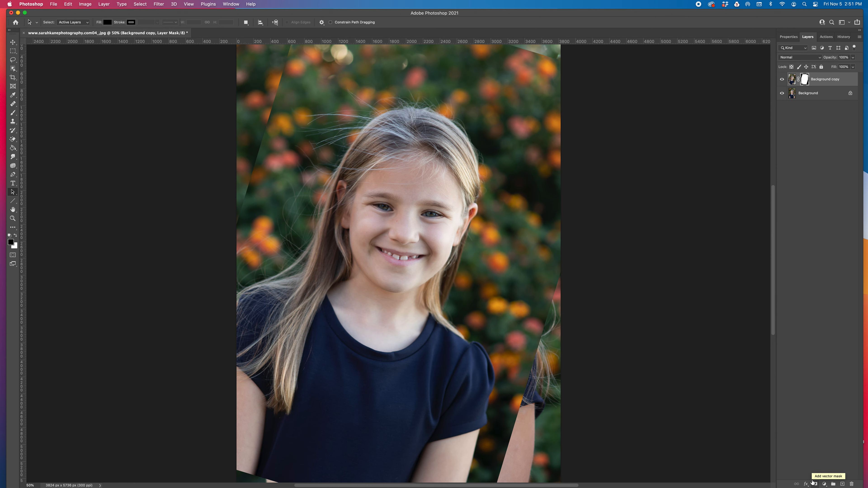
pyautogui.press('super+i')
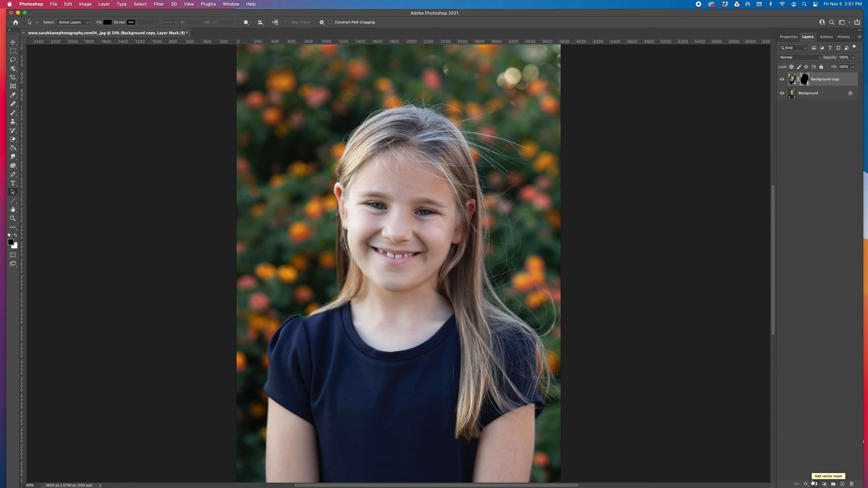
# Paint on the copy's mask with a smaller white brush at 100% opacity to reveal flipped hair near the parting.
pyautogui.press('b')
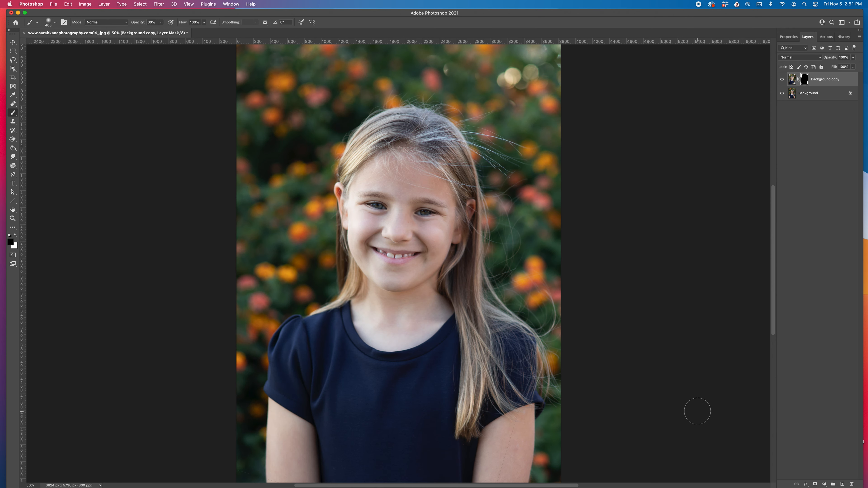
pyautogui.press('x')
pyautogui.press('[')
pyautogui.press('[')
pyautogui.press('[')
pyautogui.press('[')
pyautogui.press('0')
pyautogui.press('[')
pyautogui.press('[')
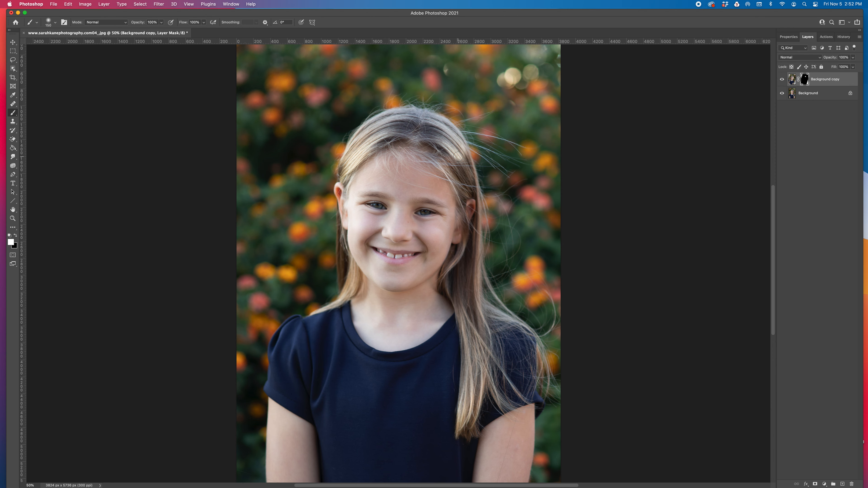
# Undo the last mask stroke and continue revealing the flipped hair with the white brush at 50% opacity.
pyautogui.press('super+z')
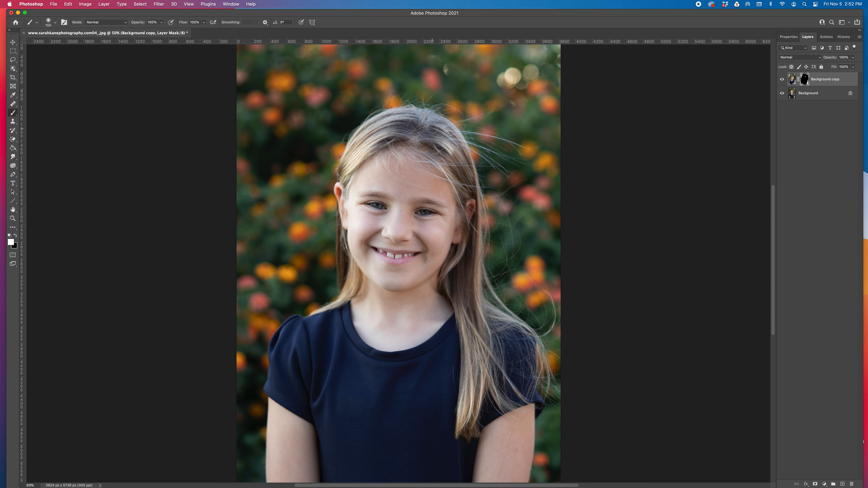
pyautogui.press('5')
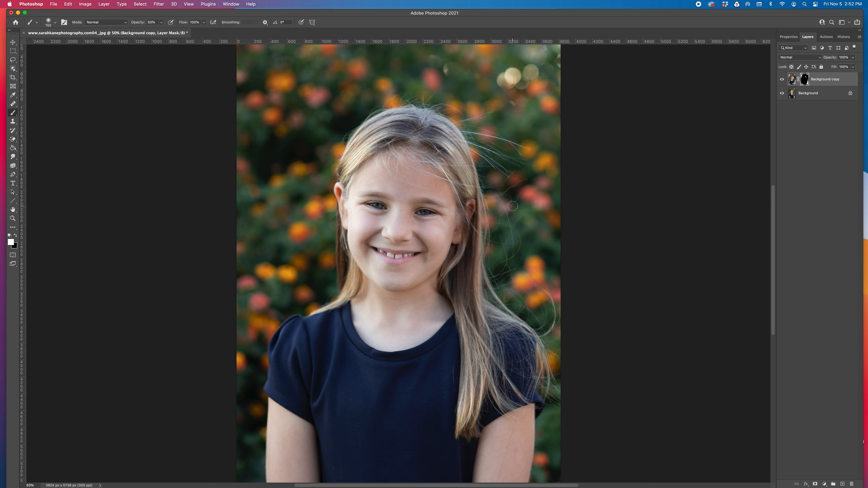
pyautogui.press('super+equal')
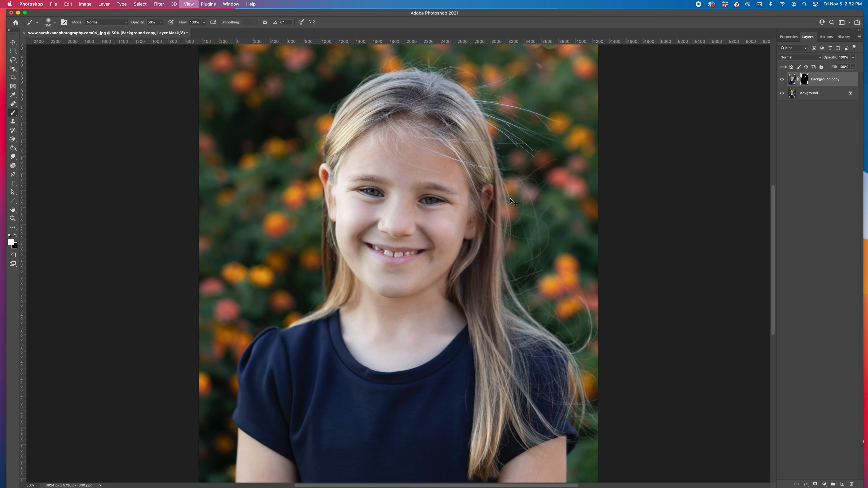
pyautogui.press('super+equal')
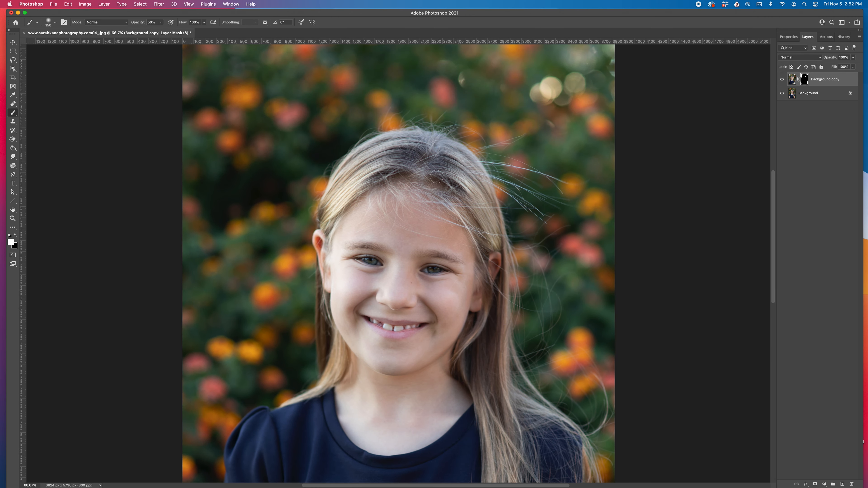
pyautogui.press('super+z')
# Move the masked hair copy about 25 px right and 28 px down, and return to the Brush tool.
pyautogui.press('super+t')
pyautogui.moveTo(452, 171); pyautogui.dragTo(451, 174)
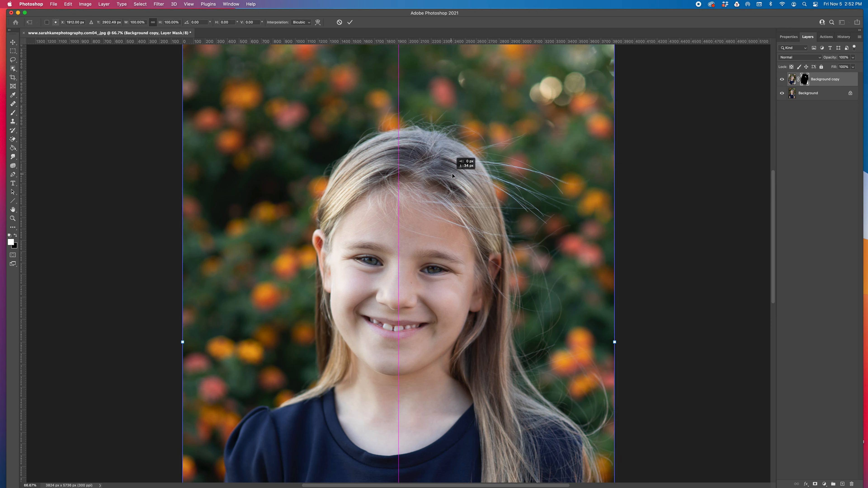
pyautogui.moveTo(453, 173); pyautogui.dragTo(454, 173)
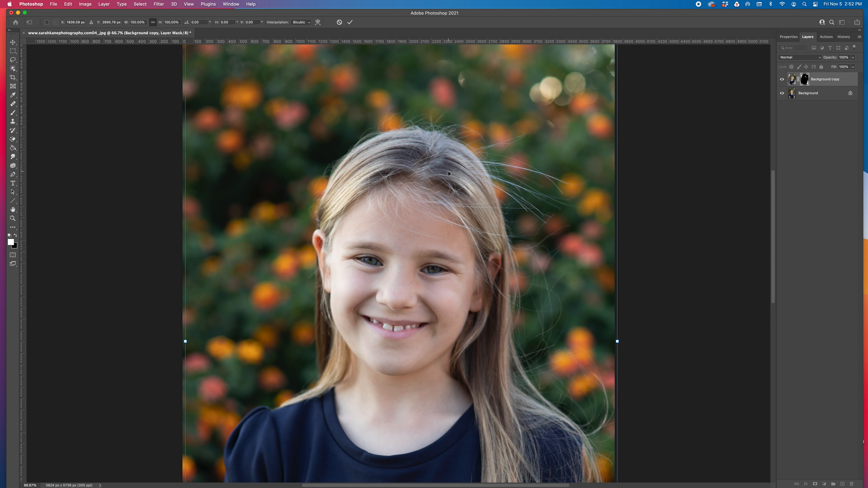
pyautogui.click(348, 21)
pyautogui.press('b')
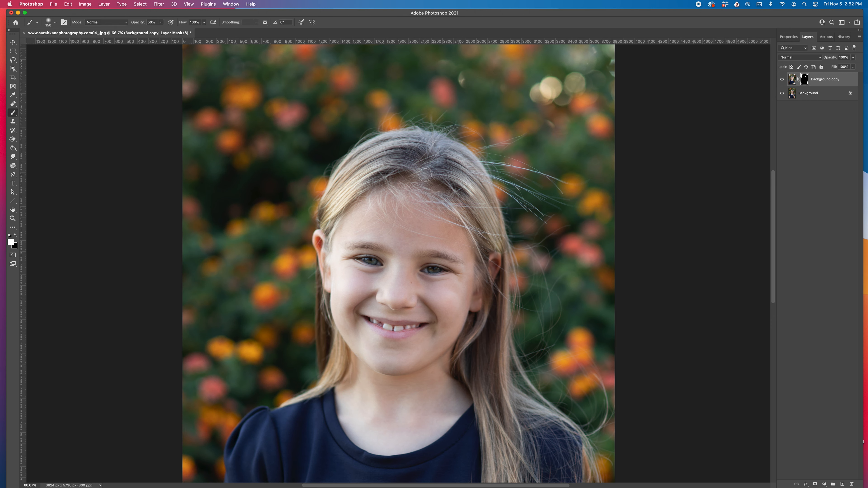
pyautogui.press('x')
pyautogui.press('x')
# Merge the masked hair copy into the Background and duplicate the merged layer.
pyautogui.press('super+e')
pyautogui.press('super+j')
# Set up the Clone Stamp for the hair on Layer 1 with a 100 px tip, 42% hardness and 100% opacity.
pyautogui.press('super+equal')
pyautogui.press('super+equal')
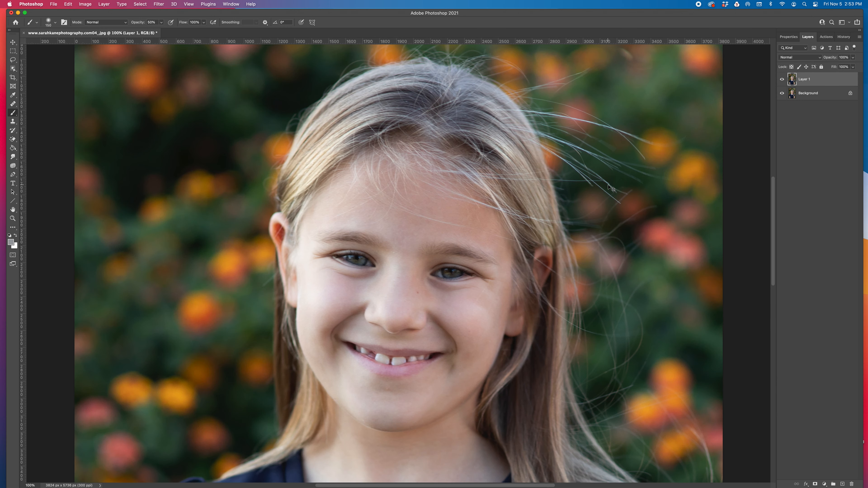
pyautogui.scroll(5, 546, 185)
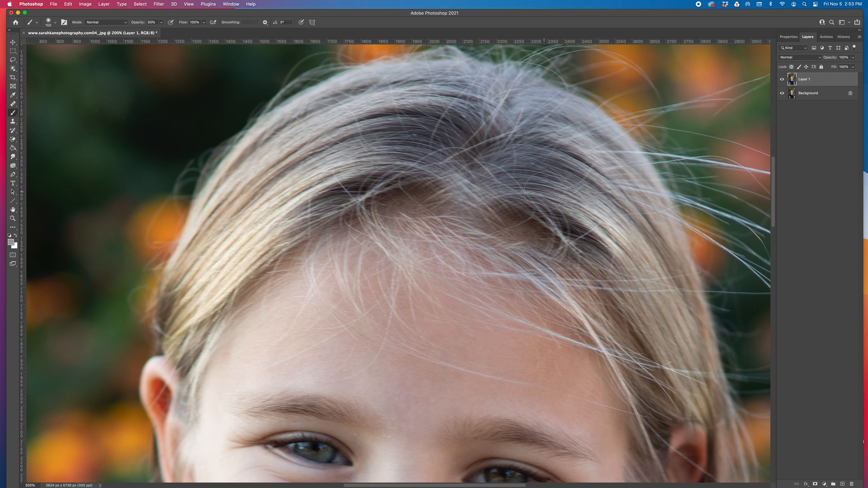
pyautogui.press('s')
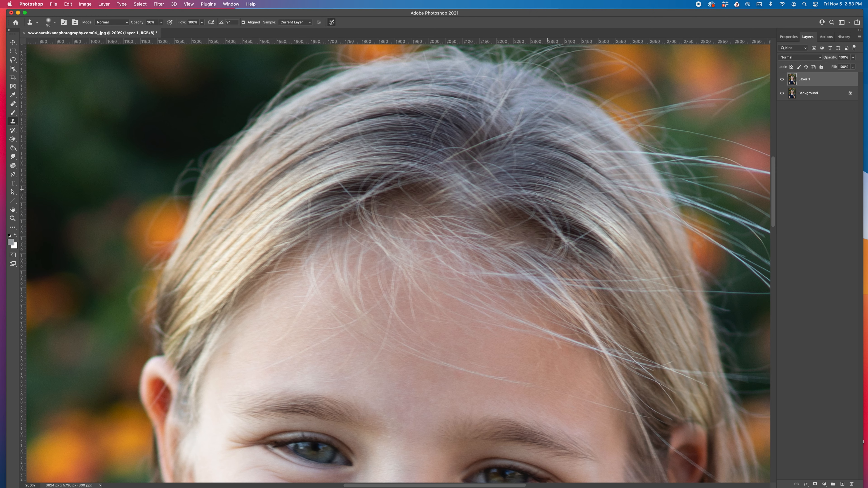
pyautogui.press(']')
pyautogui.click(55, 23)
pyautogui.click(63, 58)
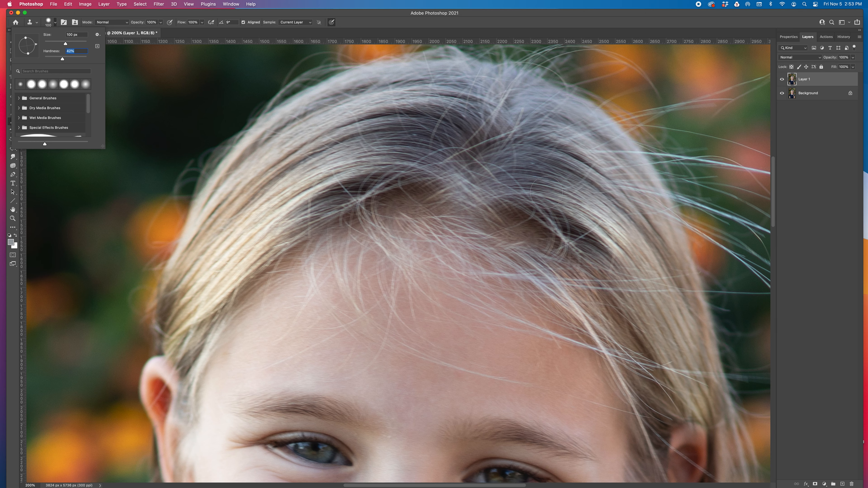
# Switch from cloning to the Healing Brush with a smaller tip for the stray hairs at the parting.
pyautogui.click(523, 190)
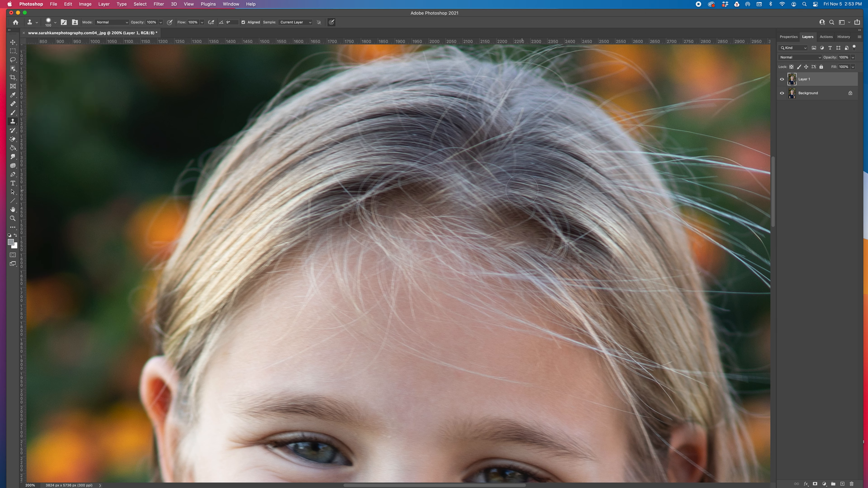
pyautogui.click(589, 206)
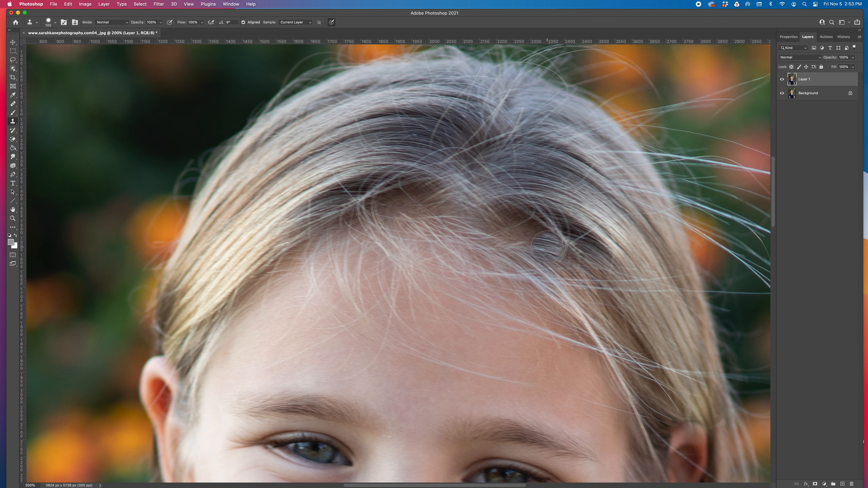
pyautogui.press('j')
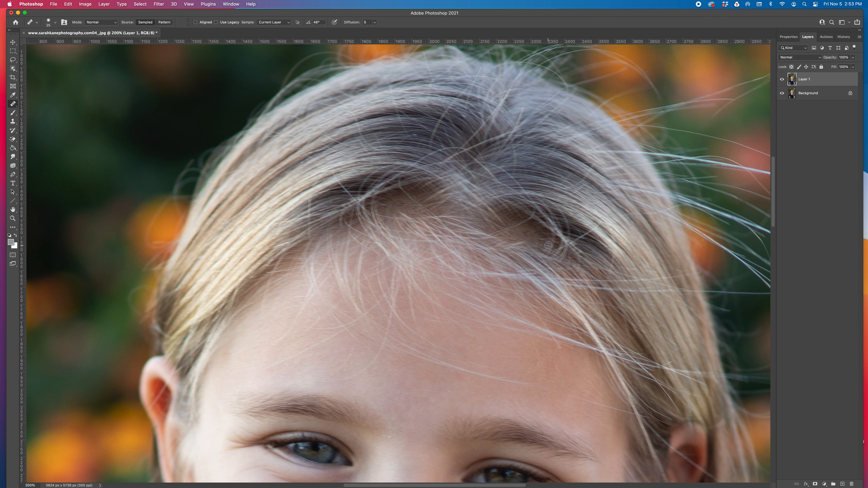
pyautogui.press('[')
# Heal the light stray strands crossing the dark parting at the crown with a slightly enlarged Healing Brush tip.
pyautogui.moveTo(480, 143)
pyautogui.mouseDown()
pyautogui.moveTo(510, 129)
pyautogui.moveTo(486, 143)
pyautogui.mouseUp()
pyautogui.press('super+equal')
pyautogui.press('super+equal')
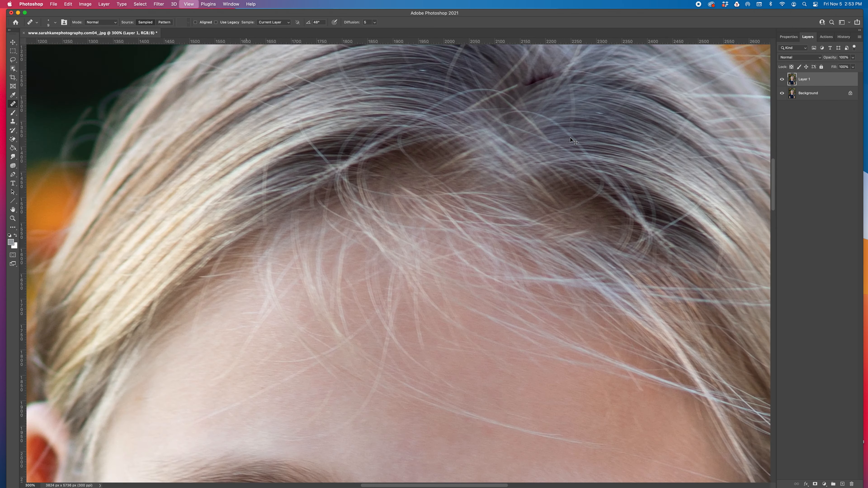
pyautogui.scroll(5, 570, 139)
pyautogui.hscroll(5, 570, 139)
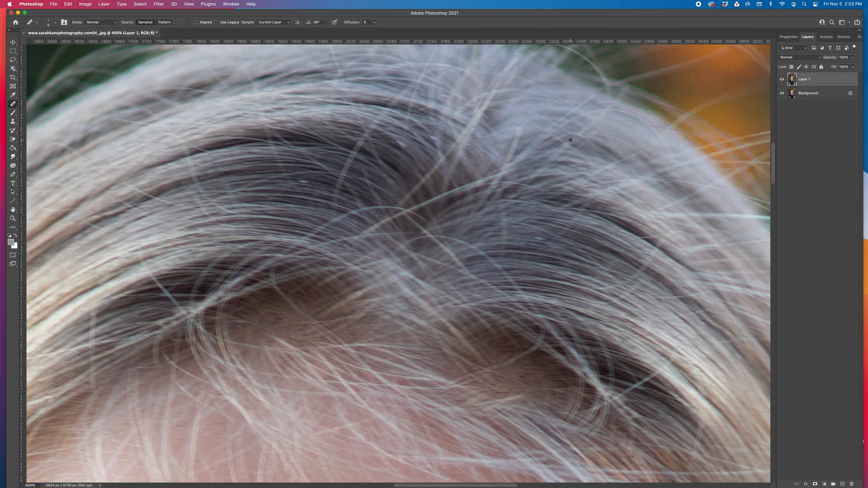
pyautogui.hscroll(3, 570, 139)
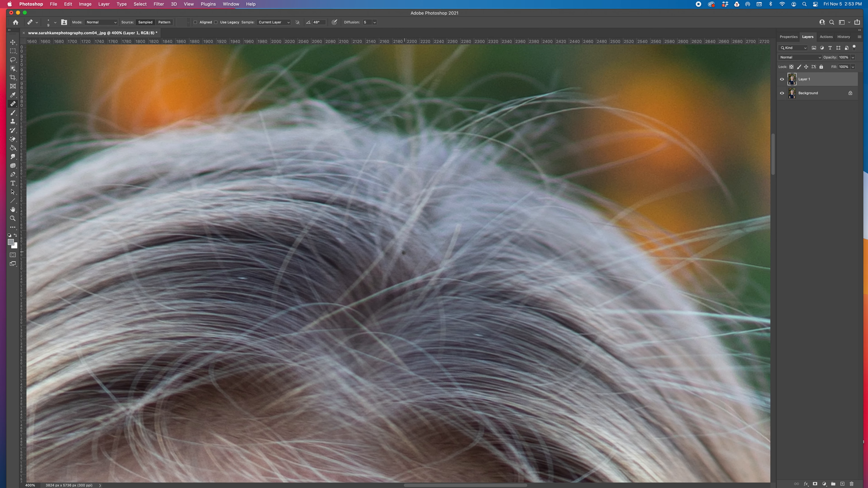
pyautogui.press(']')
pyautogui.press(']')
pyautogui.moveTo(400, 284)
pyautogui.mouseDown()
pyautogui.moveTo(393, 287)
pyautogui.moveTo(434, 272)
pyautogui.mouseUp()
pyautogui.moveTo(388, 284); pyautogui.dragTo(357, 301)
pyautogui.moveTo(464, 231); pyautogui.dragTo(444, 259)
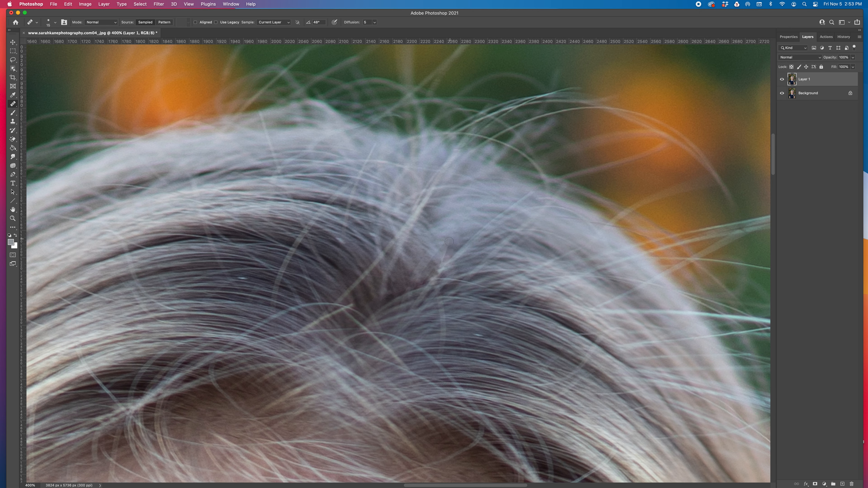
# Resample nearby dark hair and heal the remaining light strands at the lower end of the parting.
pyautogui.moveTo(351, 304); pyautogui.dragTo(344, 315)
pyautogui.keyDown('alt'); pyautogui.click(348, 324); pyautogui.keyUp('alt')
pyautogui.keyDown('alt'); pyautogui.click(394, 283); pyautogui.keyUp('alt')
pyautogui.moveTo(385, 289)
pyautogui.mouseDown()
pyautogui.moveTo(399, 255)
pyautogui.moveTo(359, 280)
pyautogui.moveTo(378, 258)
pyautogui.moveTo(334, 303)
pyautogui.moveTo(342, 282)
pyautogui.moveTo(347, 307)
pyautogui.moveTo(346, 295)
pyautogui.moveTo(336, 320)
pyautogui.moveTo(320, 321)
pyautogui.moveTo(335, 314)
pyautogui.moveTo(318, 305)
pyautogui.mouseUp()
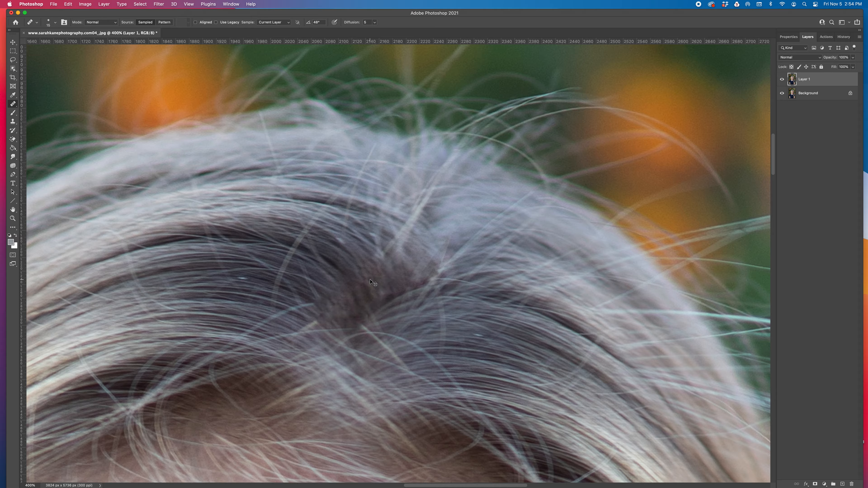
pyautogui.press('super+minus')
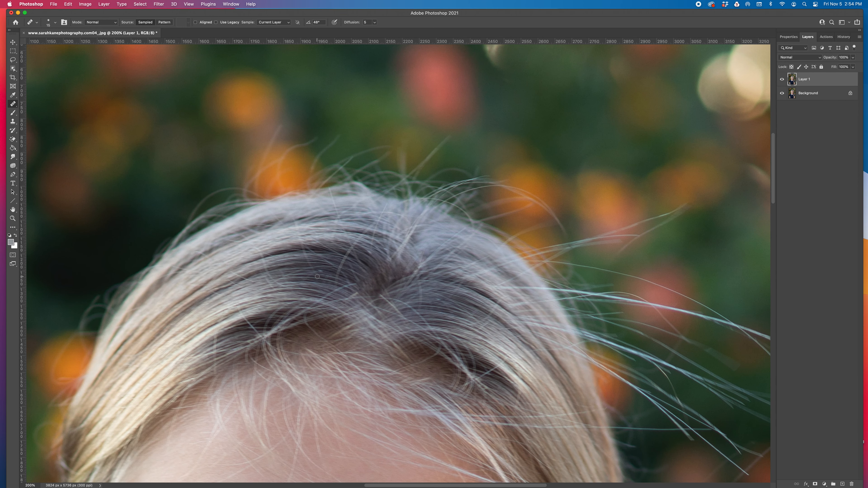
# Undo a healing stroke beside the parting and resample hair there to continue healing with a larger tip.
pyautogui.moveTo(322, 292); pyautogui.dragTo(354, 281)
pyautogui.press('super+z')
pyautogui.press(']')
pyautogui.press(']')
pyautogui.press(']')
pyautogui.keyDown('alt'); pyautogui.click(390, 268); pyautogui.keyUp('alt')
pyautogui.click(388, 259)
pyautogui.click(514, 277)
# Heal the small patch just below the parting with a smaller tip and freshly sampled hair.
pyautogui.press('[')
pyautogui.press('[')
pyautogui.press('[')
pyautogui.keyDown('alt'); pyautogui.click(384, 305); pyautogui.keyUp('alt')
pyautogui.moveTo(384, 301); pyautogui.dragTo(389, 307)
# Return to the Clone Stamp and reduce its tip size for fine hair work.
pyautogui.press('s')
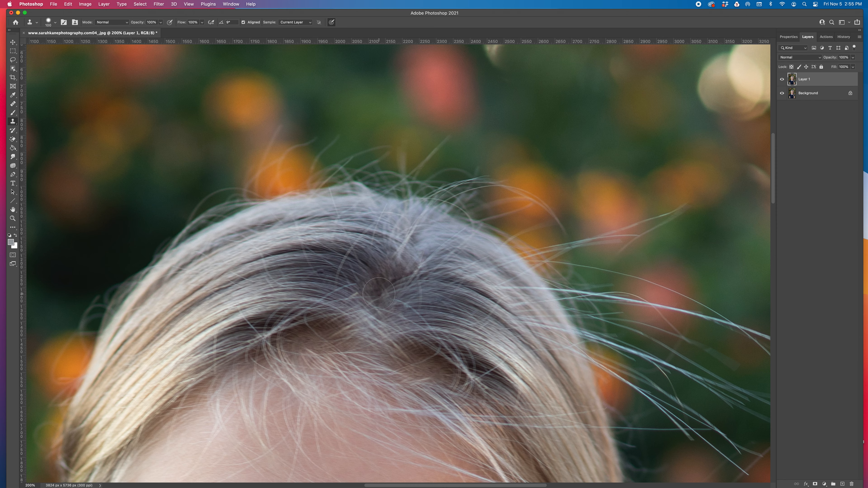
pyautogui.press('[')
pyautogui.press('[')
pyautogui.press('[')
# Examine the retouched parting in the whole portrait and again close up at 200%.
pyautogui.press('super+minus')
pyautogui.press('super+minus')
pyautogui.press('super+minus')
pyautogui.press('super+minus')
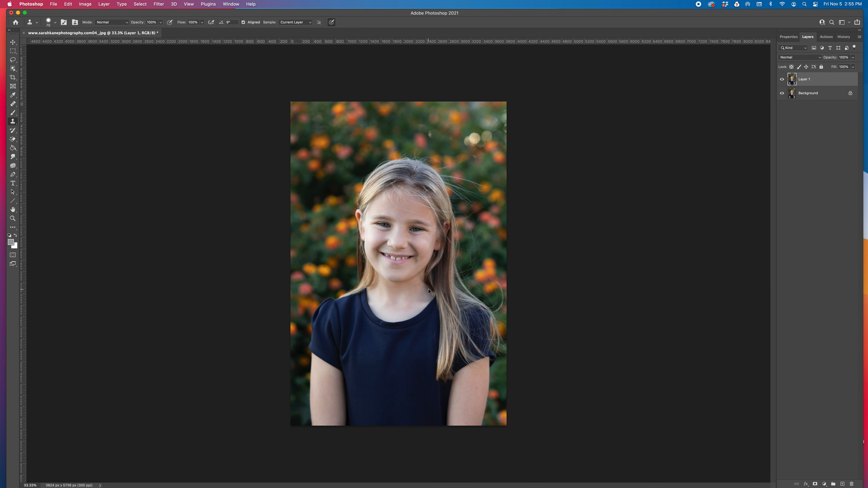
pyautogui.press('super+equal')
pyautogui.press('super+equal')
pyautogui.scroll(3, 429, 289)
pyautogui.scroll(3, 428, 290)
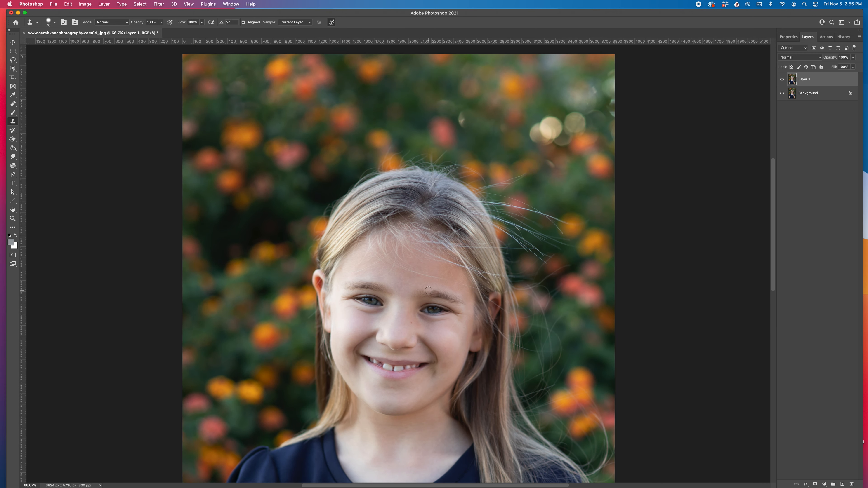
pyautogui.press('super+equal')
pyautogui.press('super+equal')
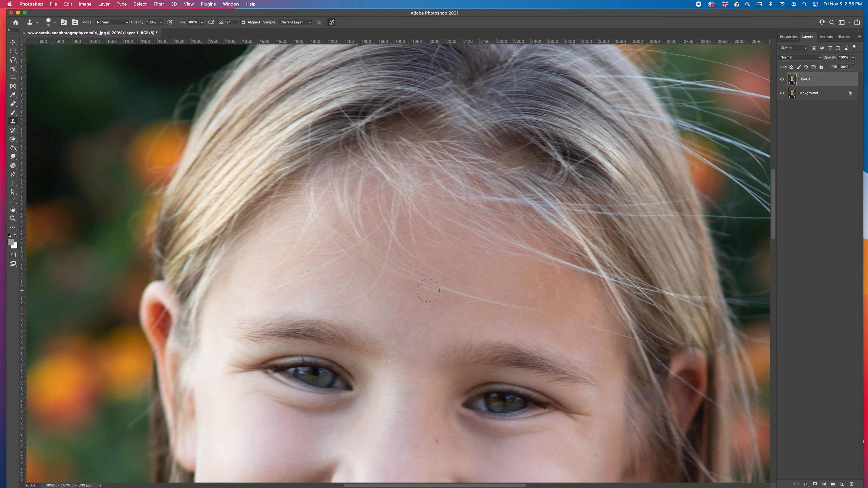
pyautogui.scroll(10, 429, 293)
# Clone neighbouring dark hair over the stray strands on the viewer's left of the parting, adjusting the tip size.
pyautogui.press('[')
pyautogui.press('[')
pyautogui.press('[')
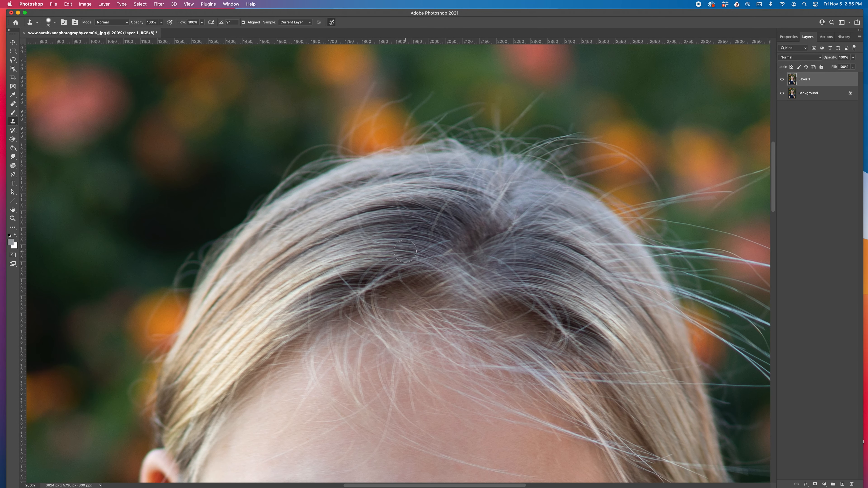
pyautogui.keyDown('alt'); pyautogui.click(404, 232); pyautogui.keyUp('alt')
pyautogui.click(413, 232)
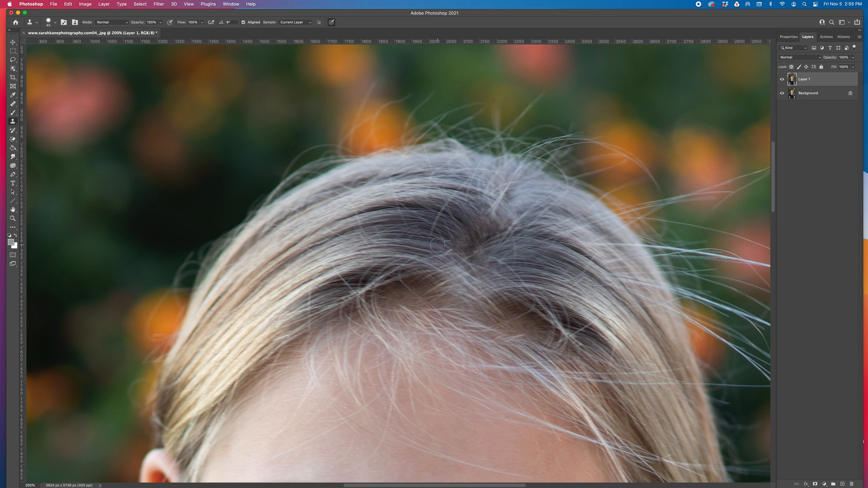
pyautogui.press(']')
pyautogui.press(']')
pyautogui.moveTo(413, 230)
pyautogui.mouseDown()
pyautogui.moveTo(437, 236)
pyautogui.moveTo(417, 233)
pyautogui.mouseUp()
# Refine the Clone Stamp tip size and clone freshly sampled dark strands toward the parting from the viewer's left.
pyautogui.keyDown('alt'); pyautogui.click(382, 231); pyautogui.keyUp('alt')
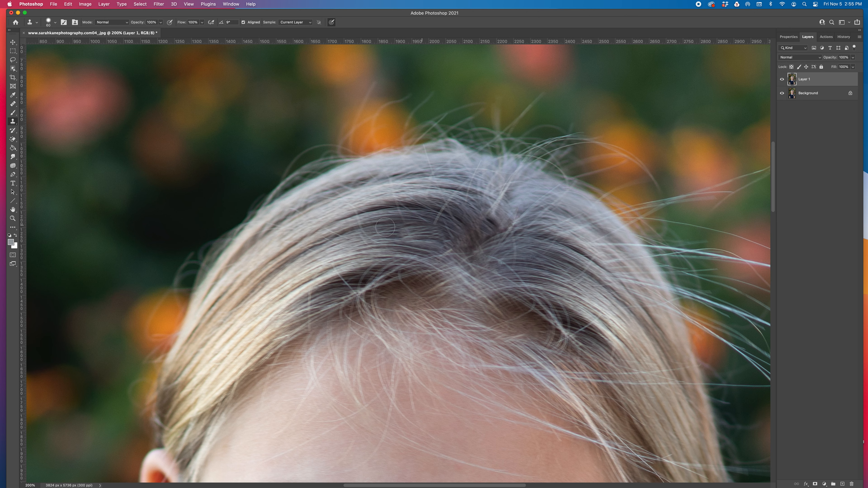
pyautogui.click(594, 211)
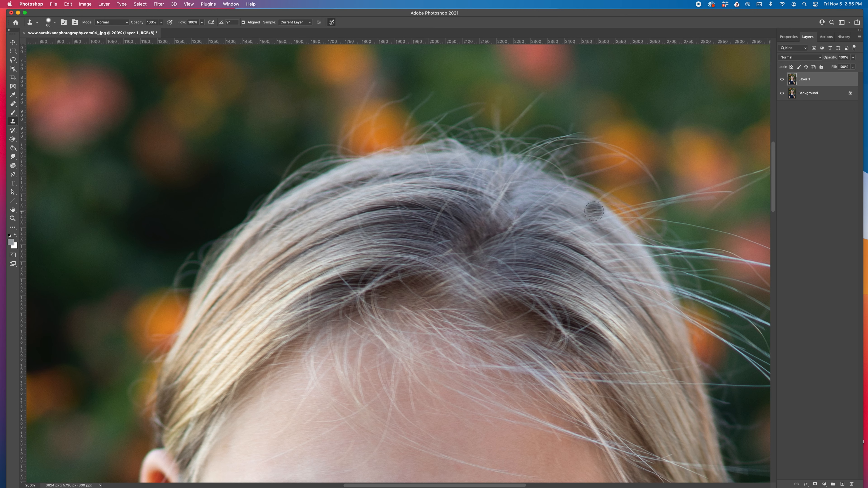
pyautogui.press('[')
pyautogui.press('[')
pyautogui.press('[')
pyautogui.press('[')
pyautogui.press('[')
pyautogui.press('[')
pyautogui.press('[')
pyautogui.press('[')
pyautogui.press(']')
pyautogui.press(']')
pyautogui.press(']')
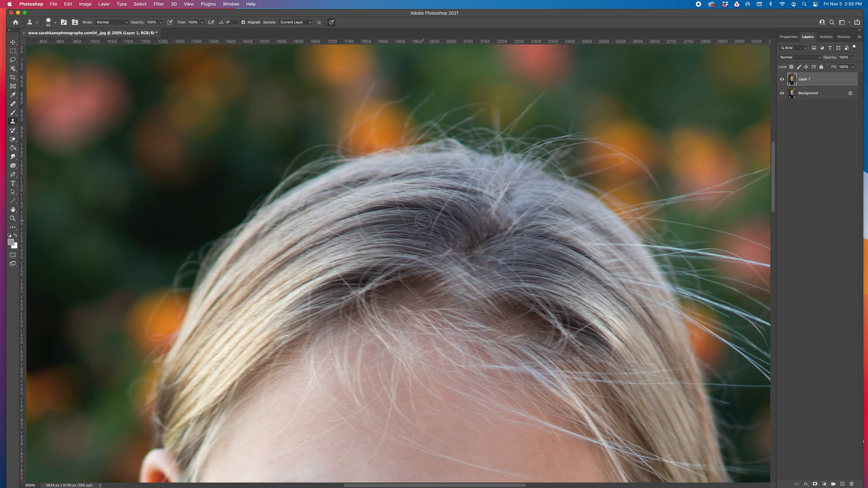
pyautogui.keyDown('alt'); pyautogui.click(412, 222); pyautogui.keyUp('alt')
pyautogui.click(431, 223)
pyautogui.keyDown('alt'); pyautogui.click(413, 237); pyautogui.keyUp('alt')
pyautogui.click(433, 244)
# Merge Layer 1 into the Background and select the entire image.
pyautogui.press('super+minus')
pyautogui.press('super+minus')
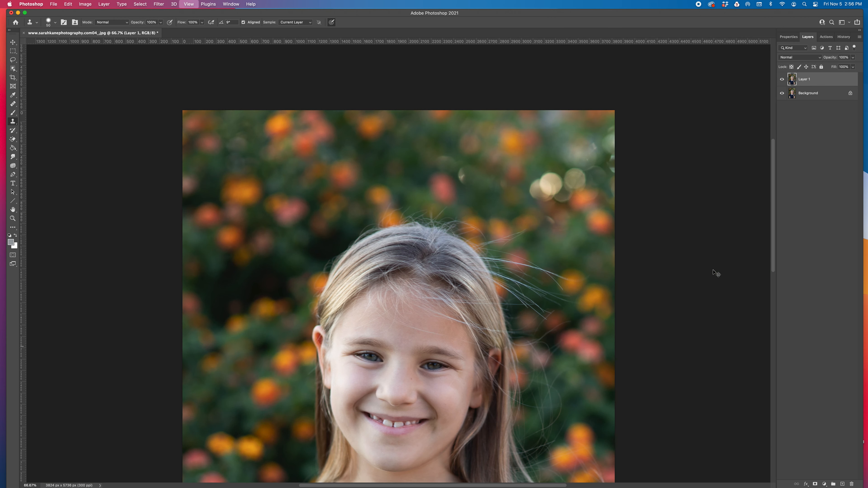
pyautogui.press('super+e')
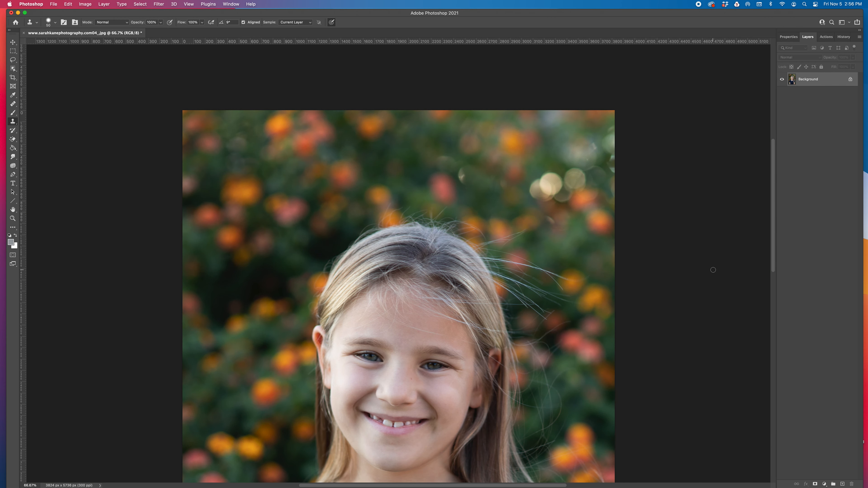
pyautogui.press('super+a')
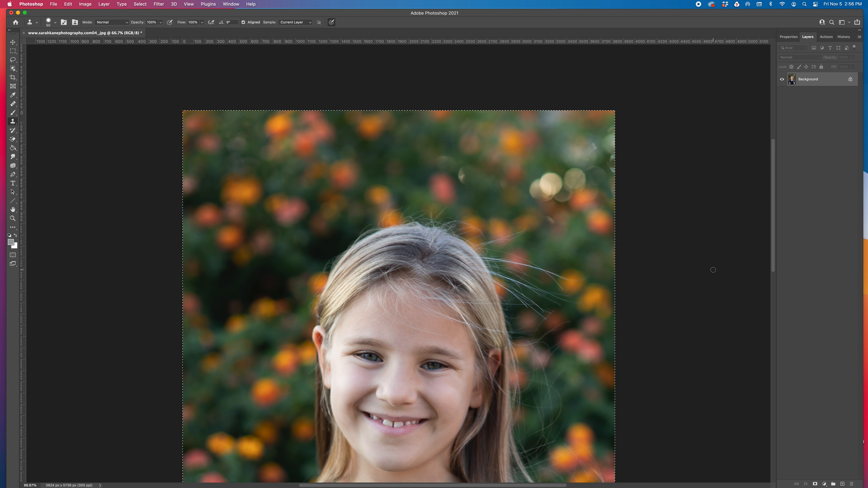
pyautogui.press('super+t')
pyautogui.rightClick(572, 243)
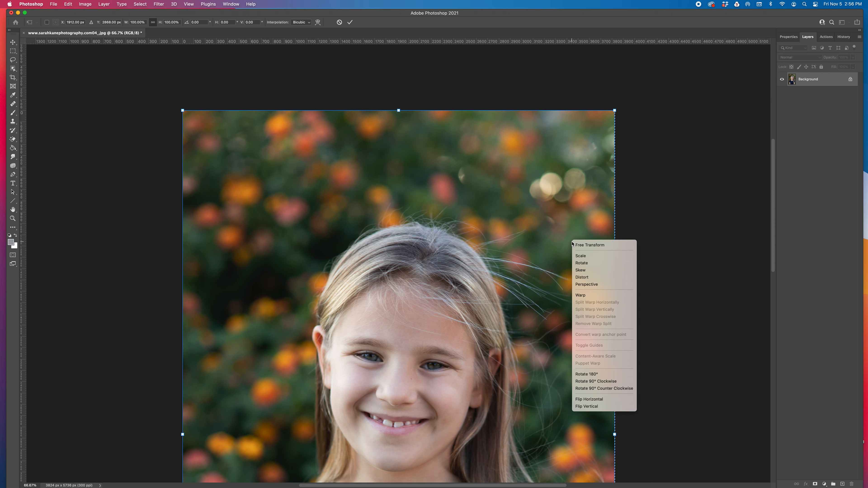
pyautogui.click(587, 399)
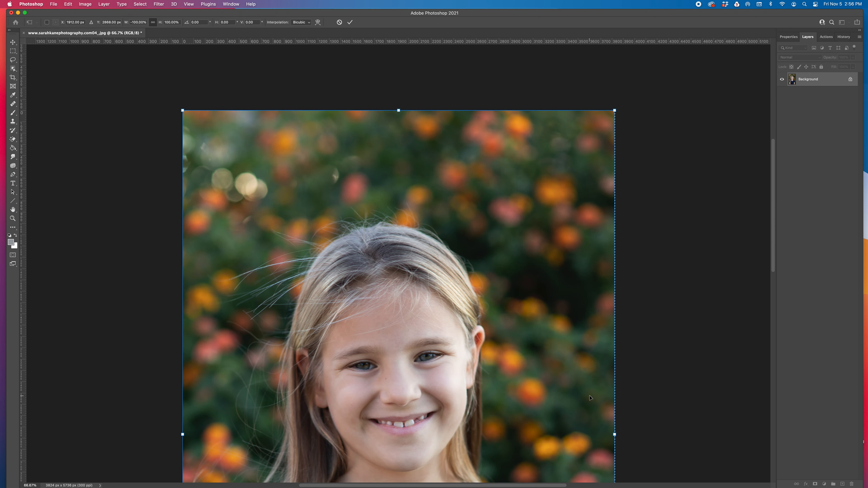
pyautogui.click(349, 22)
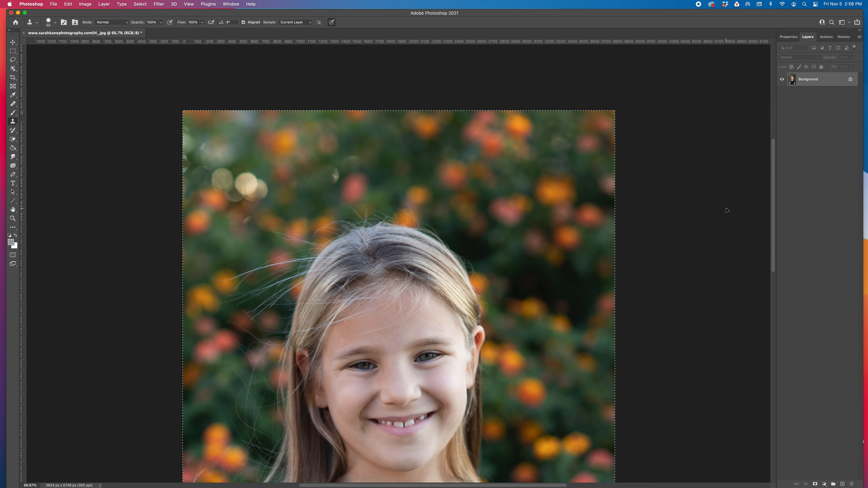
pyautogui.press('super+z')
# Duplicate the Background onto a separate layer above it.
pyautogui.press('super+c')
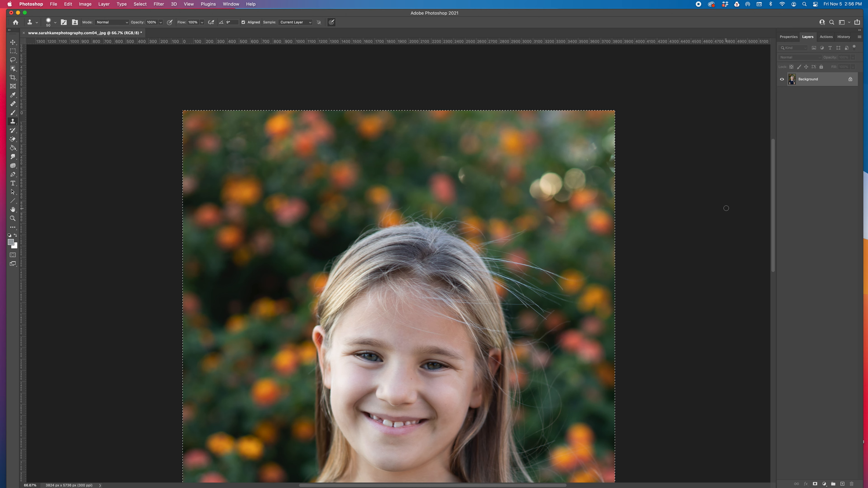
pyautogui.rightClick(812, 83)
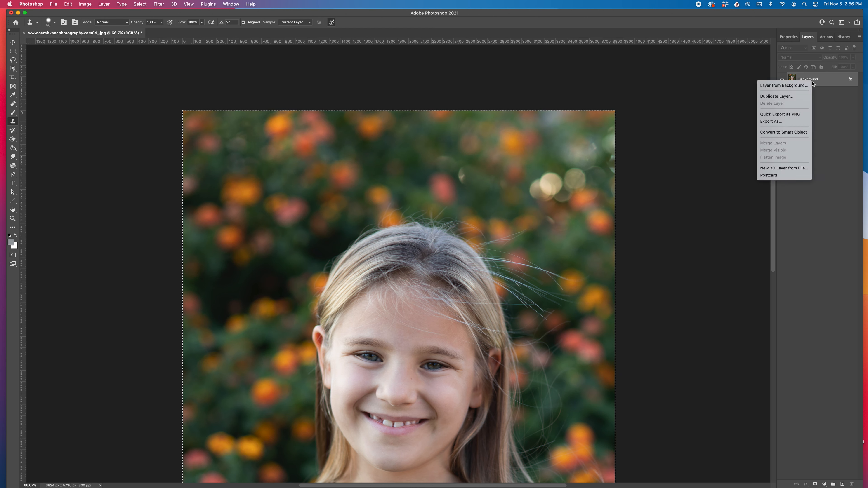
pyautogui.click(786, 97)
pyautogui.click(502, 225)
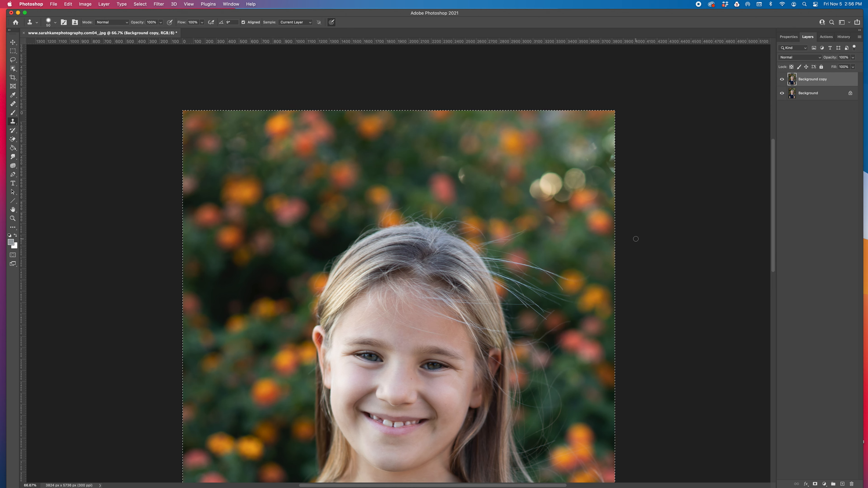
# Flip the duplicated layer horizontally and lower its opacity to 63%.
pyautogui.press('super+t')
pyautogui.rightClick(588, 164)
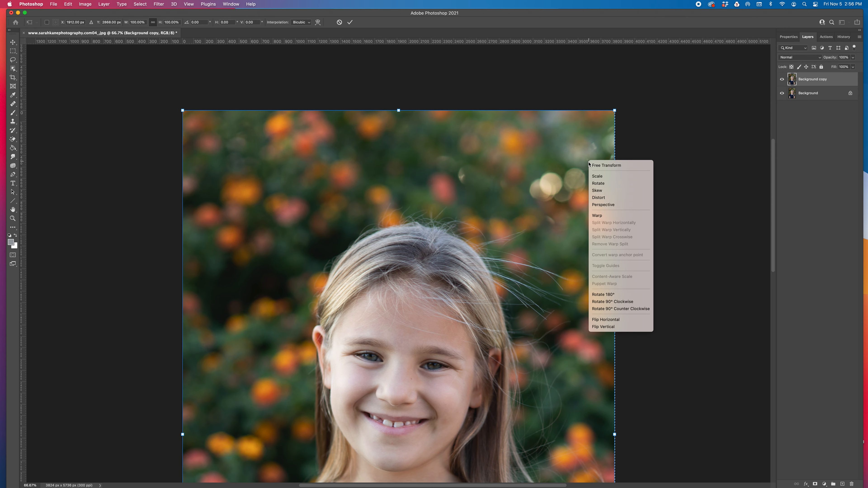
pyautogui.click(609, 321)
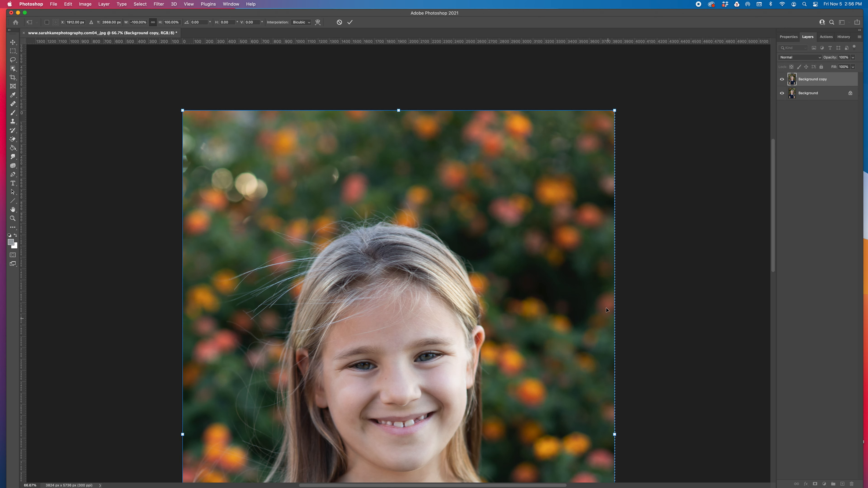
pyautogui.click(349, 22)
pyautogui.click(852, 57)
pyautogui.moveTo(846, 67); pyautogui.dragTo(841, 66)
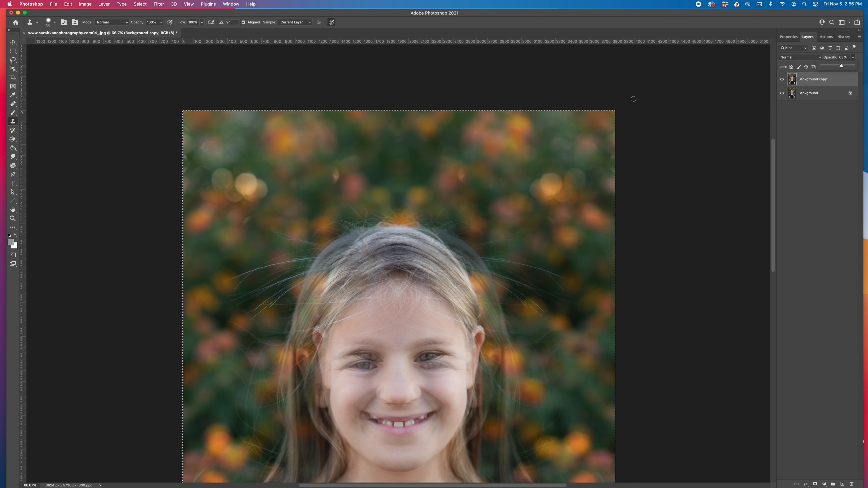
# Rotate the flipped copy about 12.8° clockwise and move it about 47 px left over the original head.
pyautogui.hotkey('ctrl', 't')
pyautogui.moveTo(652, 107); pyautogui.dragTo(690, 168)
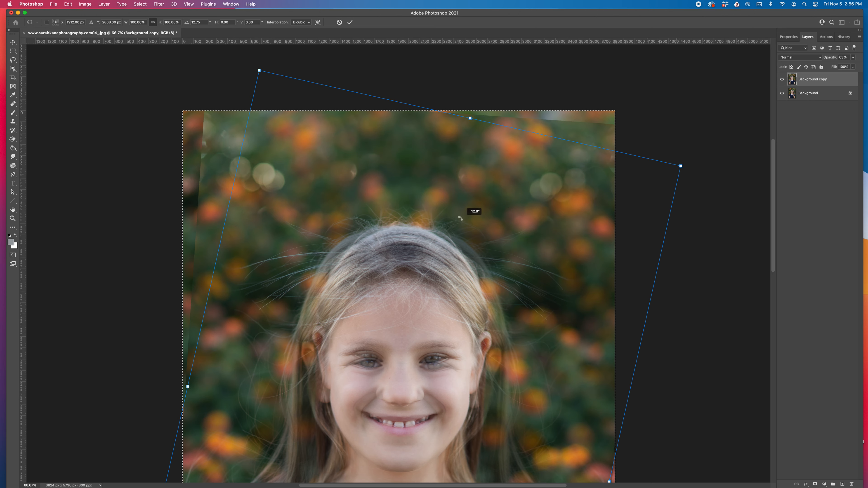
pyautogui.moveTo(436, 250); pyautogui.dragTo(432, 249)
# Set the flipped copy's opacity to 82% and move it about 84 px left over the head.
pyautogui.click(853, 57)
pyautogui.click(702, 136)
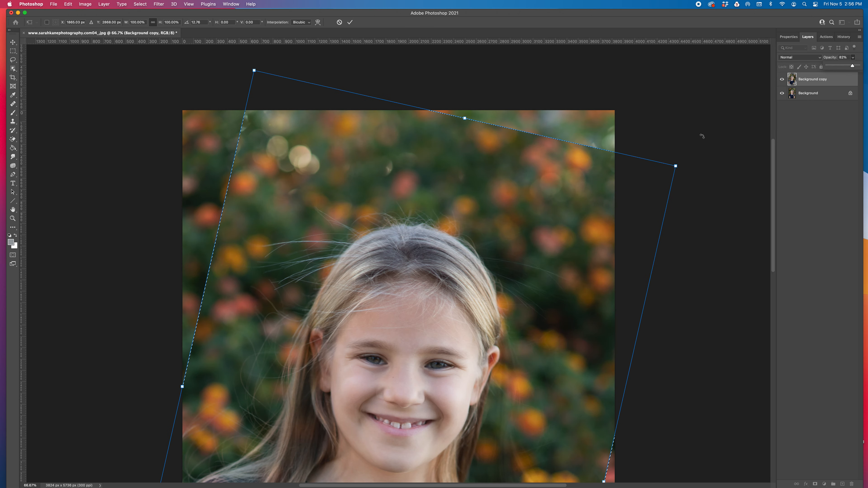
pyautogui.press('super+plus')
pyautogui.press('super+plus')
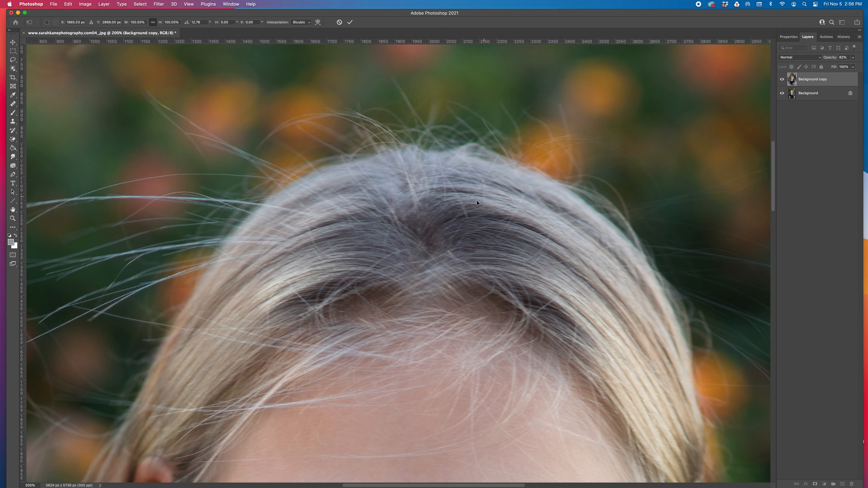
pyautogui.moveTo(421, 207); pyautogui.dragTo(434, 209)
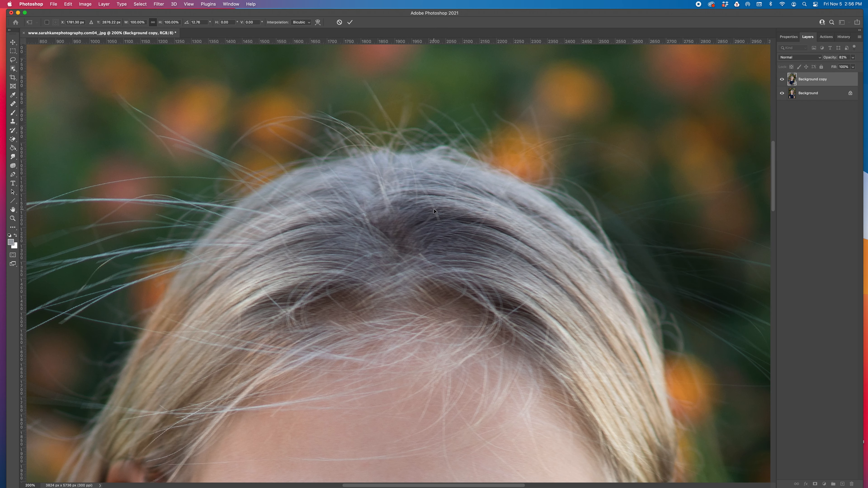
pyautogui.press('super+minus')
pyautogui.press('super+minus')
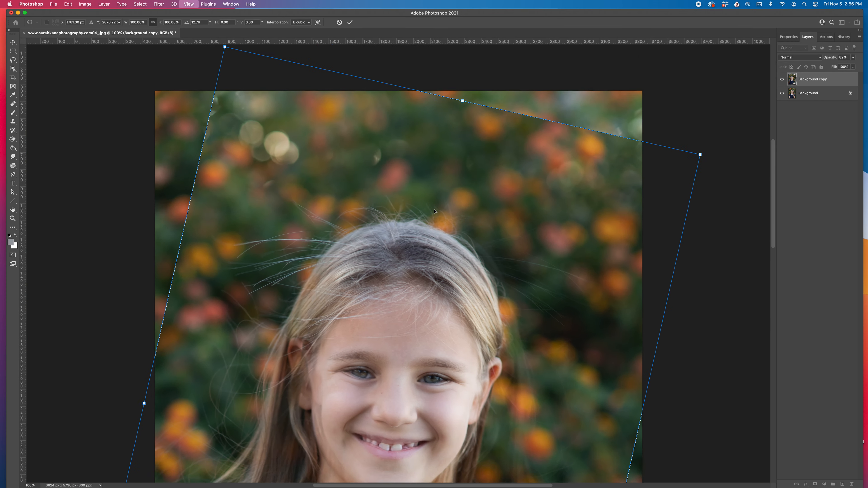
# Rotate the flipped copy further clockwise, beyond 20.7°, with its hair over the original parting, and apply the transformation.
pyautogui.moveTo(676, 162); pyautogui.dragTo(726, 196)
pyautogui.moveTo(492, 211); pyautogui.dragTo(493, 211)
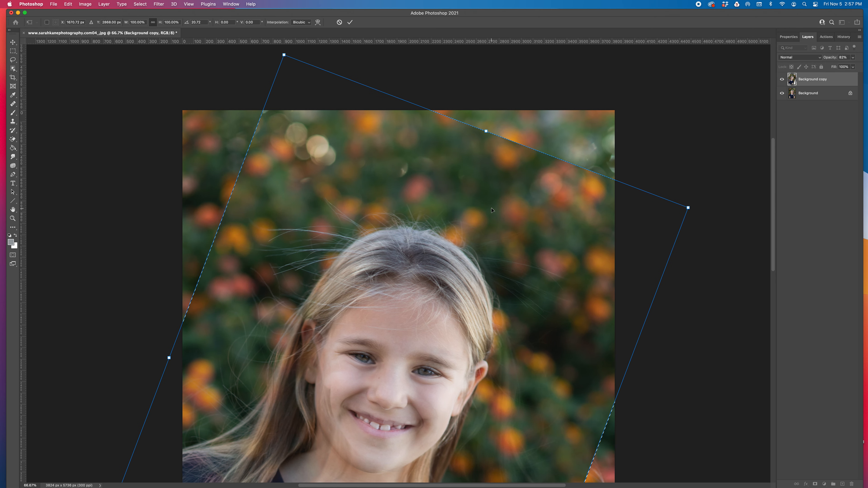
pyautogui.moveTo(697, 212); pyautogui.dragTo(566, 232)
pyautogui.click(348, 20)
# Set the flipped copy's opacity to 100%, add a layer mask and invert the mask.
pyautogui.click(852, 57)
pyautogui.moveTo(862, 67); pyautogui.dragTo(864, 67)
pyautogui.rightClick(822, 287)
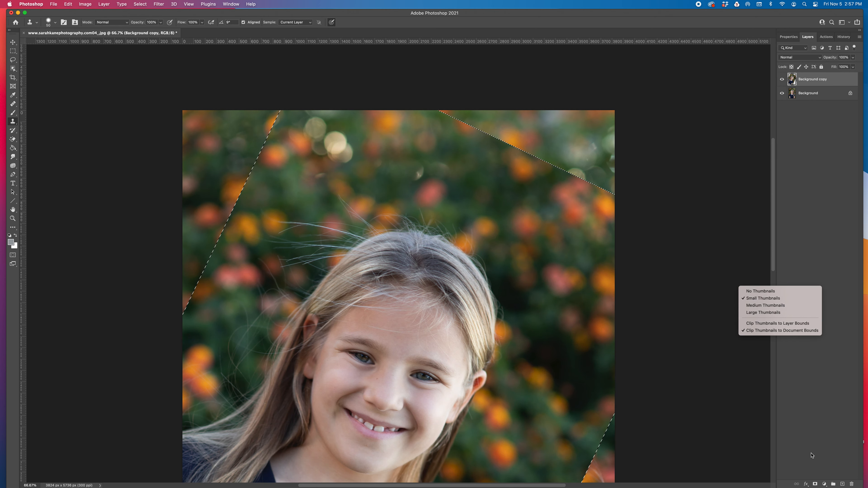
pyautogui.click(815, 482)
pyautogui.click(815, 483)
pyautogui.press('super+i')
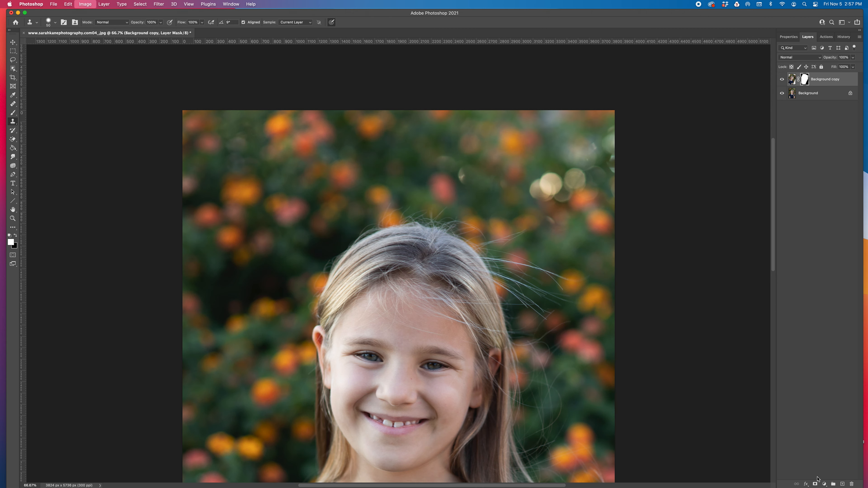
# Move the masked copy about 105 px right and 42 px down so its hair covers the parting.
pyautogui.press('super+1')
pyautogui.press('b')
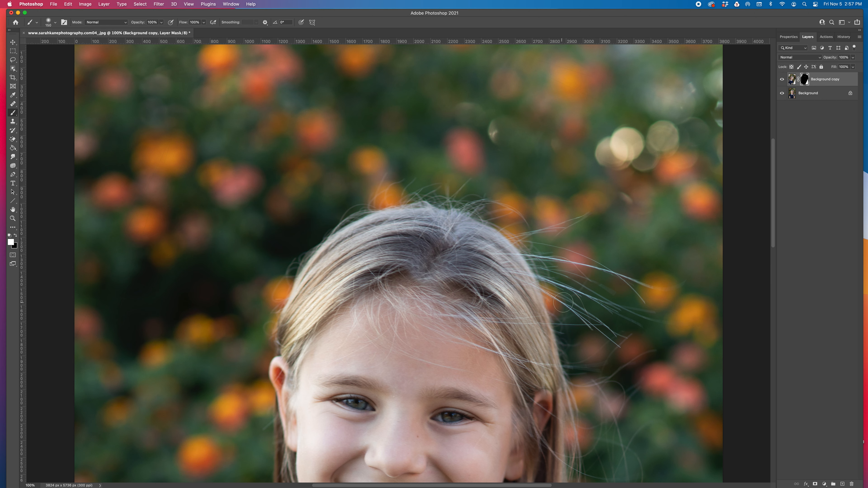
pyautogui.press('super+t')
pyautogui.moveTo(425, 231); pyautogui.dragTo(443, 240)
pyautogui.click(349, 22)
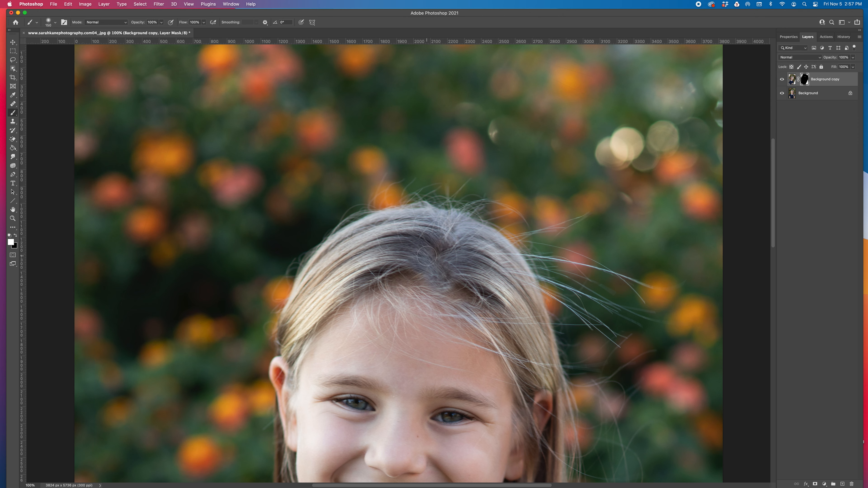
pyautogui.press('super+t')
pyautogui.moveTo(424, 257); pyautogui.dragTo(424, 257)
pyautogui.click(350, 22)
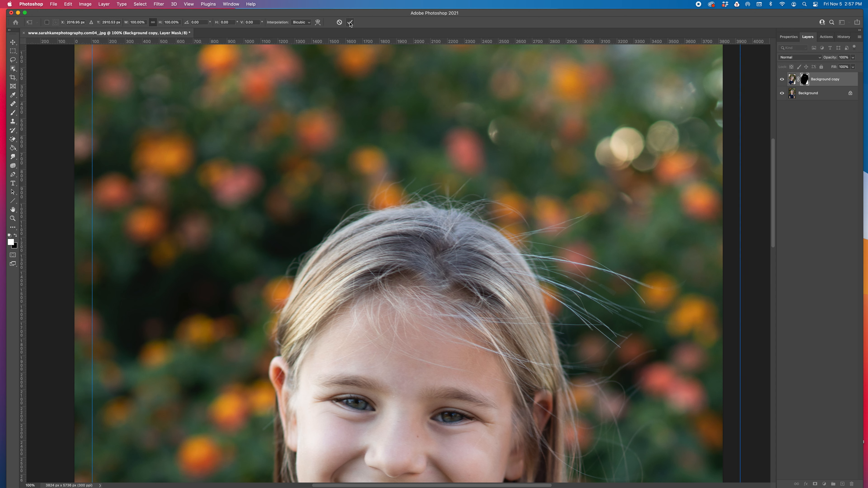
# Paint black on the layer mask below the parting to blend the copied hair, and inspect the whole portrait.
pyautogui.press('b')
pyautogui.press('x')
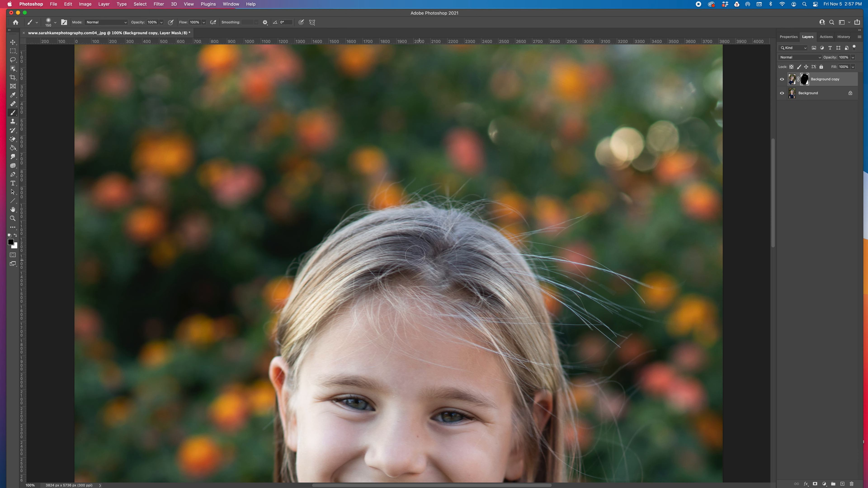
pyautogui.moveTo(432, 277); pyautogui.dragTo(439, 279)
pyautogui.press('super+minus')
pyautogui.press('super+minus')
pyautogui.press('super+minus')
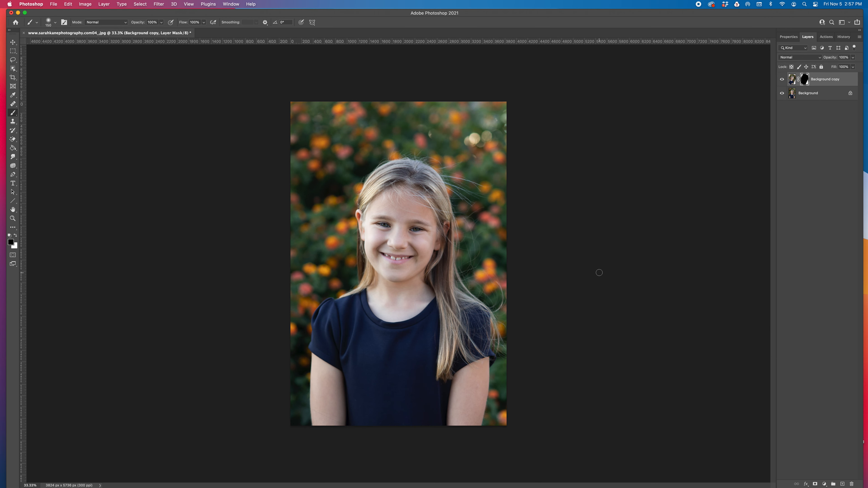
pyautogui.press('super+plus')
pyautogui.press('super+plus')
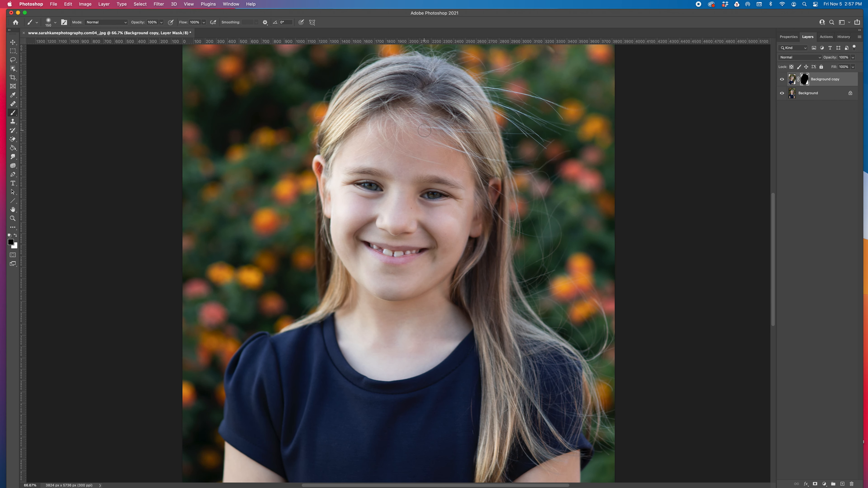
pyautogui.scroll(5, 462, 168)
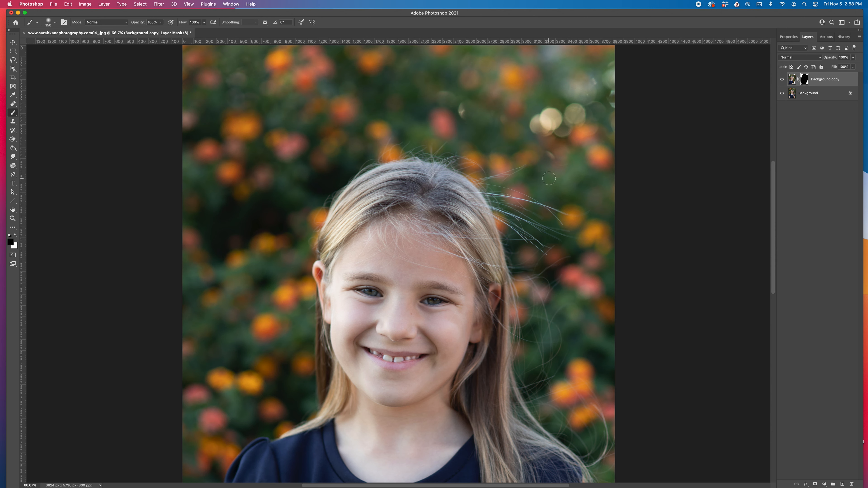
# Merge the masked copy into the Background and duplicate the result onto a new layer.
pyautogui.press('super+e')
pyautogui.press('super+j')
pyautogui.press('super+equal')
pyautogui.press('super+equal')
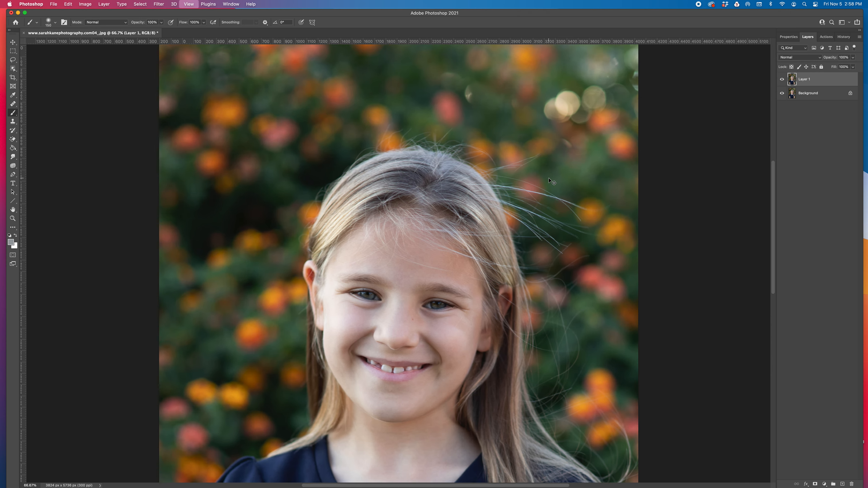
pyautogui.scroll(5, 548, 178)
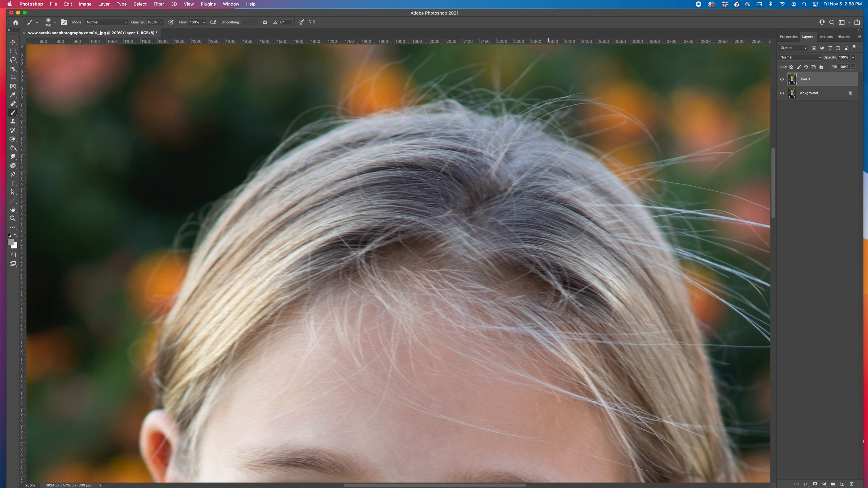
# Clone smooth dark hair over the lighter strands beside the parting using an enlarged Clone Stamp brush.
pyautogui.keyDown('alt'); pyautogui.click(389, 191); pyautogui.keyUp('alt')
pyautogui.press('s')
pyautogui.press(']')
pyautogui.press(']')
pyautogui.press(']')
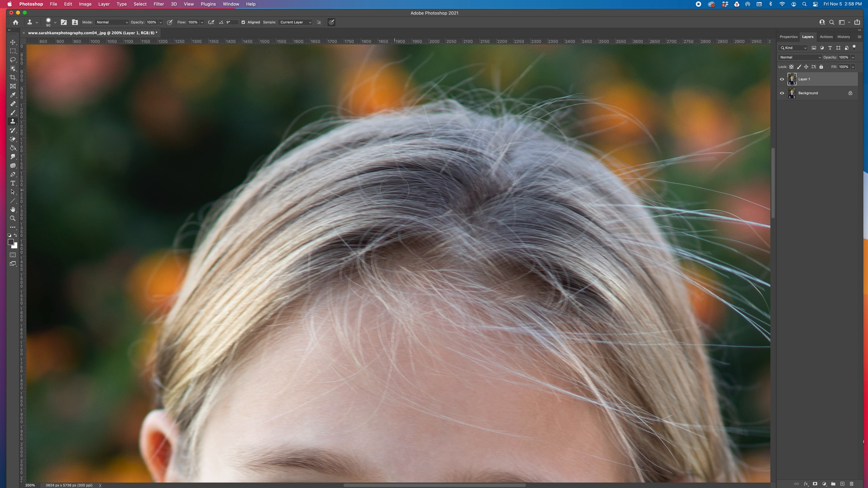
pyautogui.keyDown('alt'); pyautogui.click(394, 190); pyautogui.keyUp('alt')
pyautogui.moveTo(409, 190)
pyautogui.mouseDown()
pyautogui.moveTo(444, 197)
pyautogui.moveTo(428, 193)
pyautogui.mouseUp()
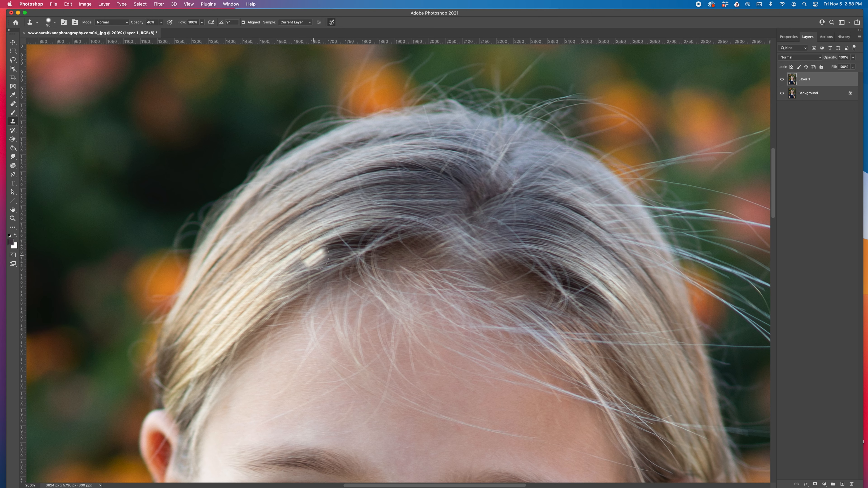
# Clone hair over the strands along the front hairline, reduce the brush size and undo the last stroke.
pyautogui.moveTo(340, 258); pyautogui.dragTo(354, 259)
pyautogui.click(363, 257)
pyautogui.press('[')
pyautogui.press('[')
pyautogui.press('[')
pyautogui.press('[')
pyautogui.press('[')
pyautogui.press('super+z')
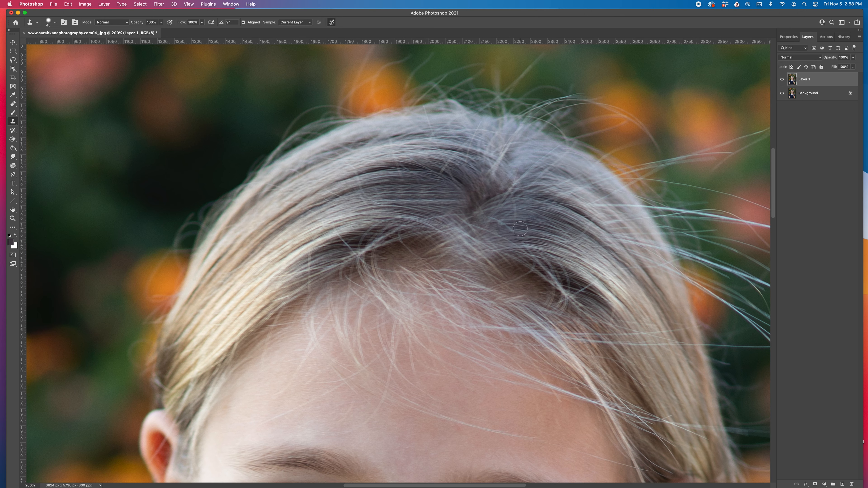
# Sample the hair just beside the parting and clone it over the gap in the parting.
pyautogui.keyDown('alt'); pyautogui.click(509, 222); pyautogui.keyUp('alt')
pyautogui.moveTo(499, 224); pyautogui.dragTo(493, 222)
pyautogui.press('super+minus')
pyautogui.press('super+minus')
pyautogui.press('super+minus')
pyautogui.press('super+minus')
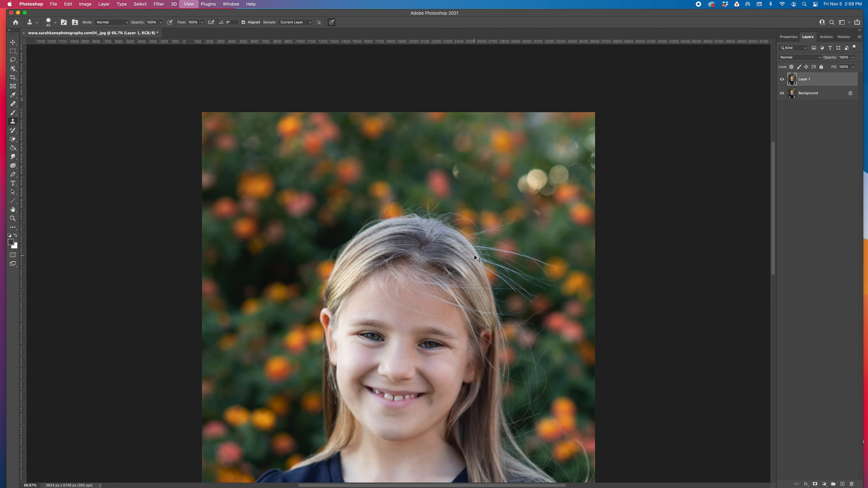
pyautogui.press('super+minus')
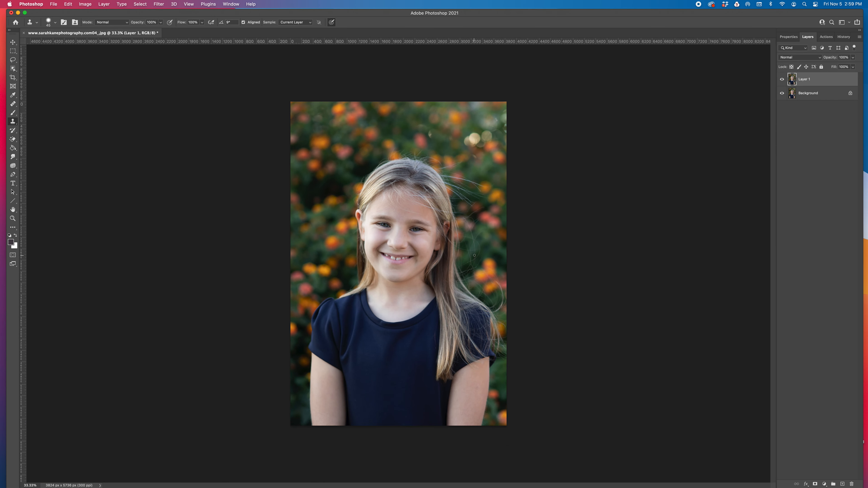
# Flatten the cloned hair layer into the Background and create another duplicate layer for the forehead retouching.
pyautogui.press('super+e')
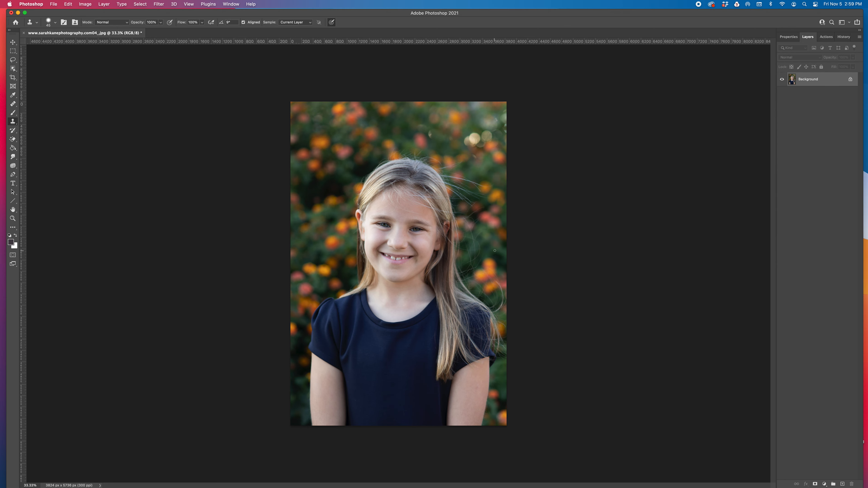
pyautogui.press('super+j')
pyautogui.press('super+plus')
pyautogui.press('super+plus')
pyautogui.press('super+plus')
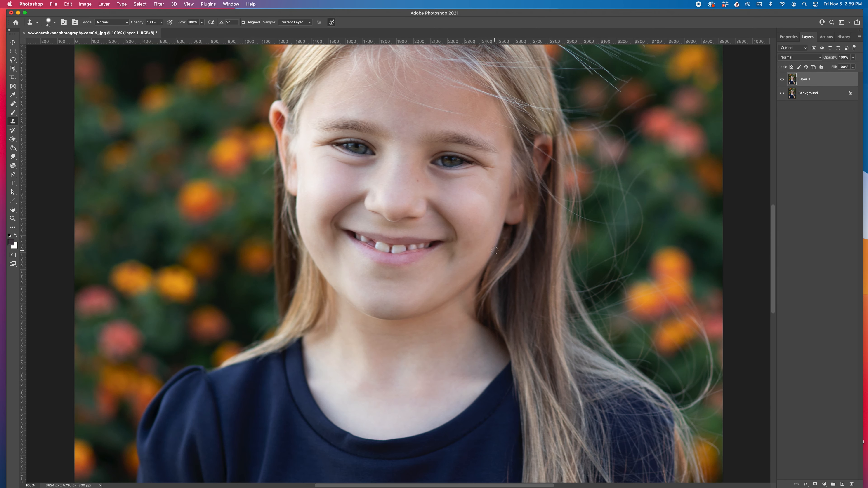
pyautogui.scroll(5, 417, 171)
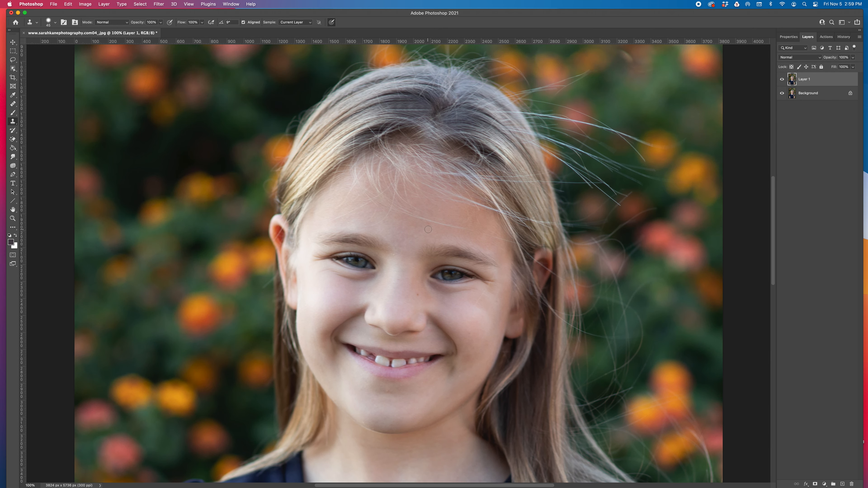
# Heal the long stray hair across the middle of the forehead with the Healing Brush.
pyautogui.press('super+plus')
pyautogui.press('j')
pyautogui.scroll(2, 445, 226)
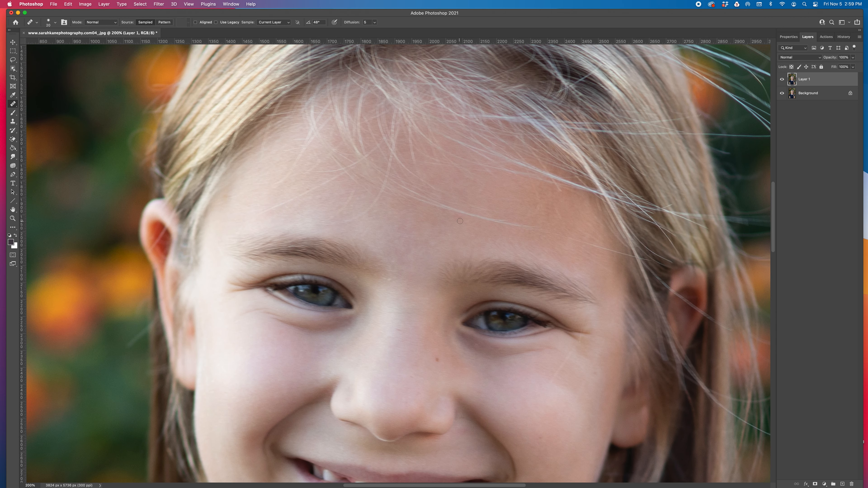
pyautogui.moveTo(461, 217); pyautogui.dragTo(493, 220)
pyautogui.click(12, 104)
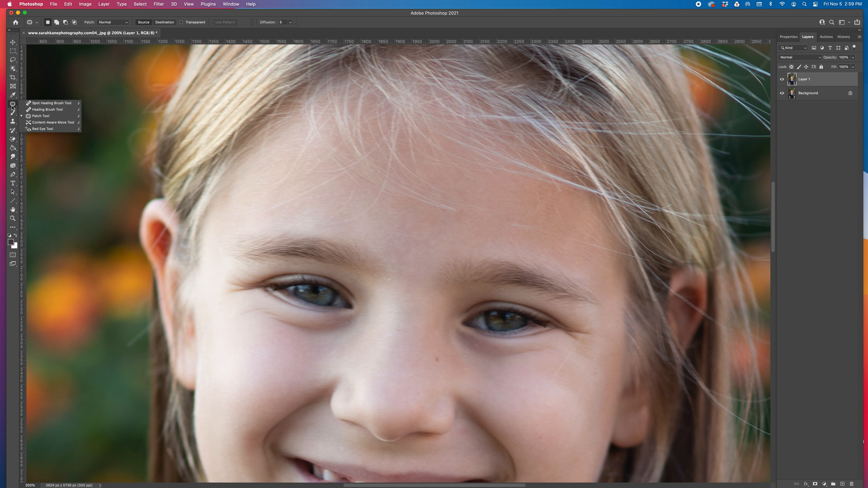
pyautogui.click(51, 103)
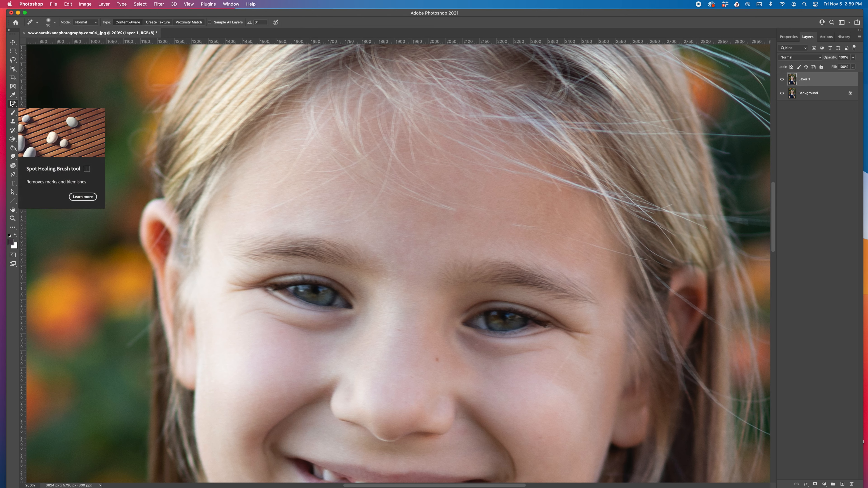
pyautogui.hotkey('shift', 'j')
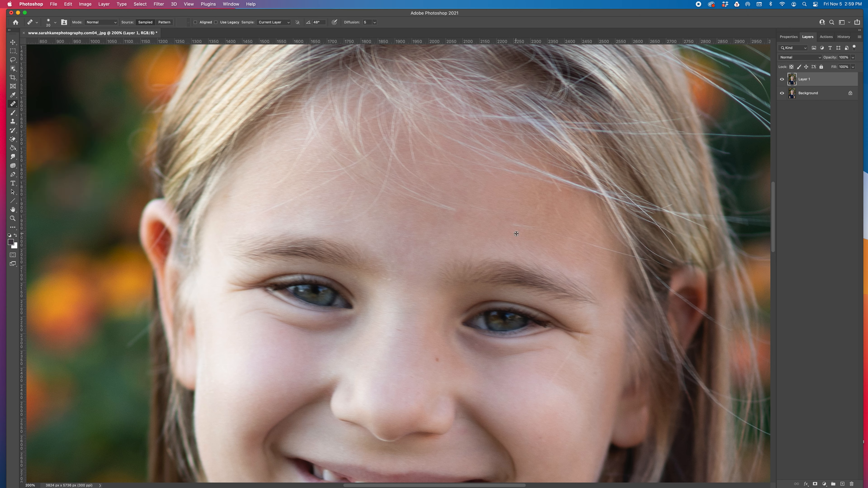
# Heal the remaining fine stray hairs across the forehead and above both eyebrows with the Healing Brush.
pyautogui.moveTo(542, 229); pyautogui.dragTo(524, 226)
pyautogui.moveTo(584, 241)
pyautogui.mouseDown()
pyautogui.moveTo(592, 253)
pyautogui.moveTo(625, 256)
pyautogui.mouseUp()
pyautogui.moveTo(352, 222)
pyautogui.mouseDown()
pyautogui.moveTo(372, 205)
pyautogui.moveTo(352, 197)
pyautogui.moveTo(360, 194)
pyautogui.mouseUp()
pyautogui.moveTo(334, 222); pyautogui.dragTo(262, 210)
pyautogui.moveTo(445, 210)
pyautogui.mouseDown()
pyautogui.moveTo(460, 211)
pyautogui.moveTo(418, 192)
pyautogui.mouseUp()
pyautogui.moveTo(416, 196)
pyautogui.mouseDown()
pyautogui.moveTo(431, 198)
pyautogui.moveTo(400, 194)
pyautogui.mouseUp()
pyautogui.press('super+minus')
pyautogui.press('super+minus')
# Clone blurred background over the flyaway hairs above the head using a Clone Stamp brush enlarged to 300 px.
pyautogui.press(']')
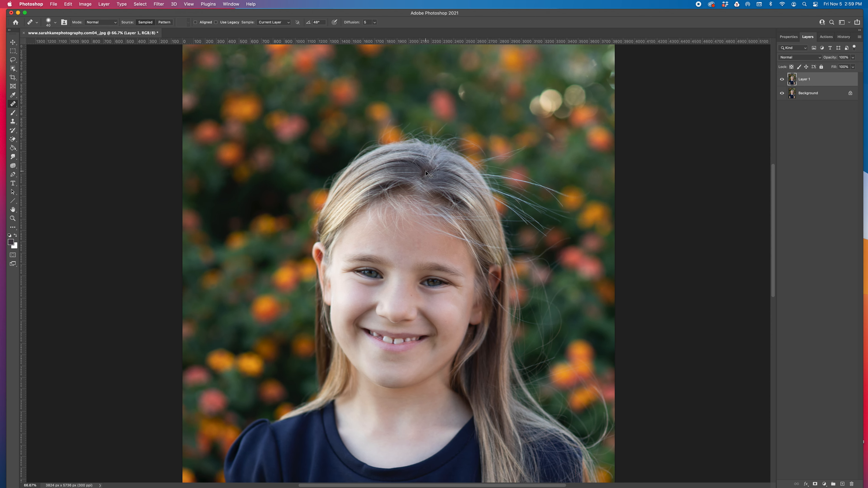
pyautogui.press(']')
pyautogui.press(']')
pyautogui.press(']')
pyautogui.press(']')
pyautogui.press(']')
pyautogui.press(']')
pyautogui.hscroll(3, 630, 227)
pyautogui.press('s')
pyautogui.press(']')
pyautogui.press(']')
pyautogui.press(']')
pyautogui.press(']')
pyautogui.press(']')
pyautogui.press(']')
pyautogui.press(']')
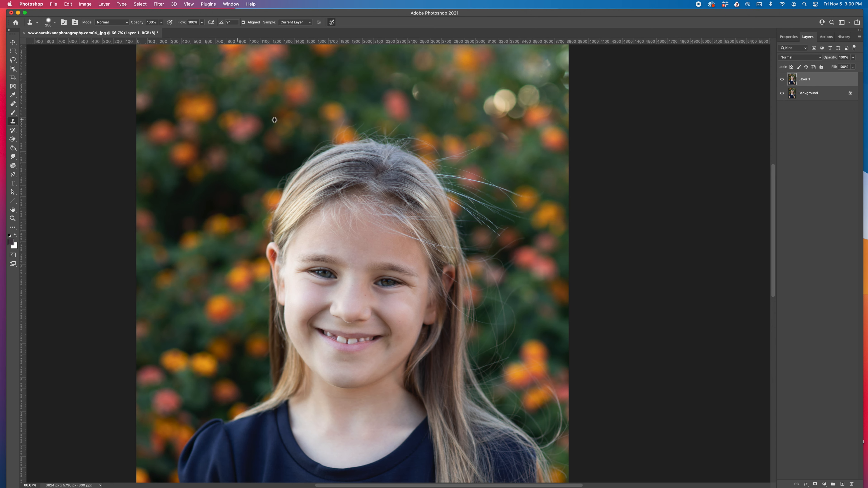
pyautogui.click(52, 23)
pyautogui.click(412, 32)
pyautogui.keyDown('alt'); pyautogui.click(291, 124); pyautogui.keyUp('alt')
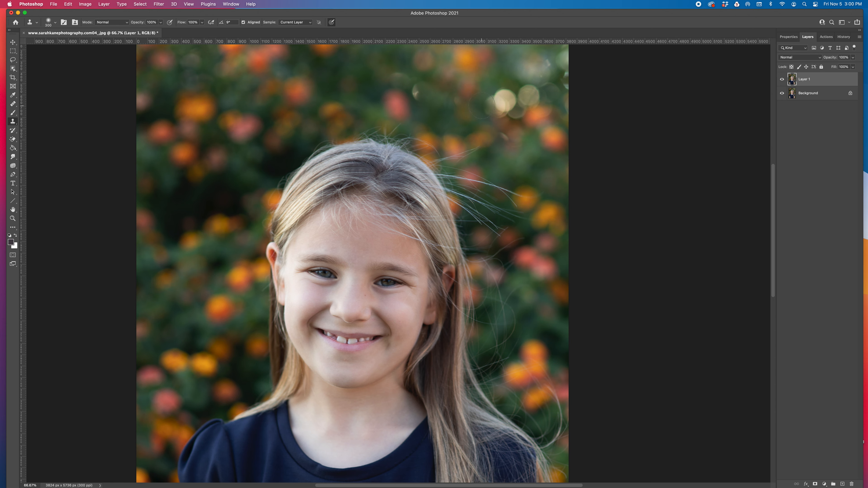
pyautogui.click(390, 126)
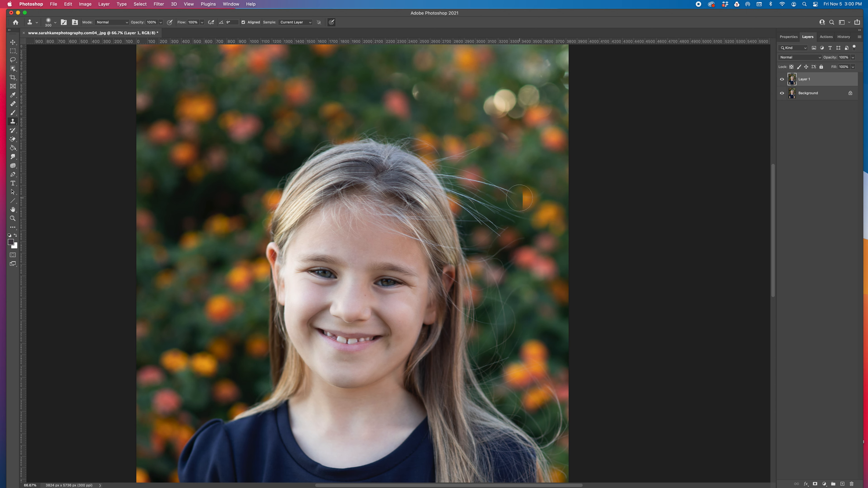
# Clone blurred background over the flyaway hairs closest to the upper side of the head with a 400 px Clone Stamp brush.
pyautogui.press(']')
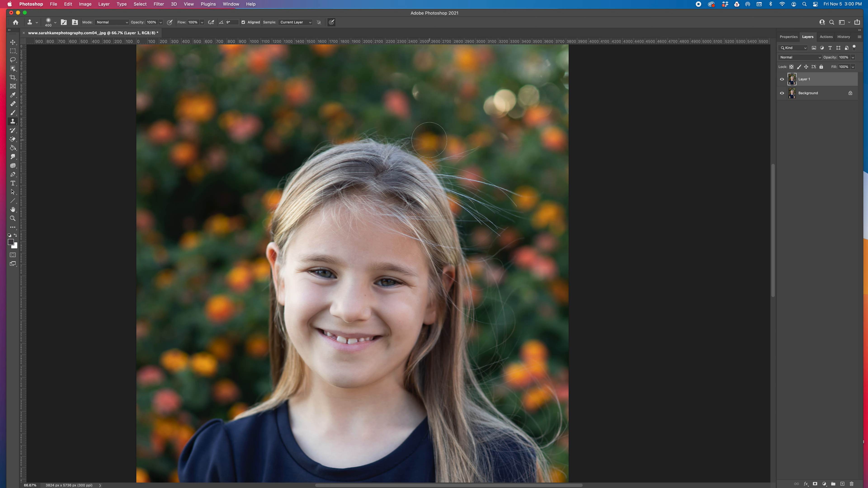
pyautogui.moveTo(529, 188); pyautogui.dragTo(537, 200)
pyautogui.press('super+z')
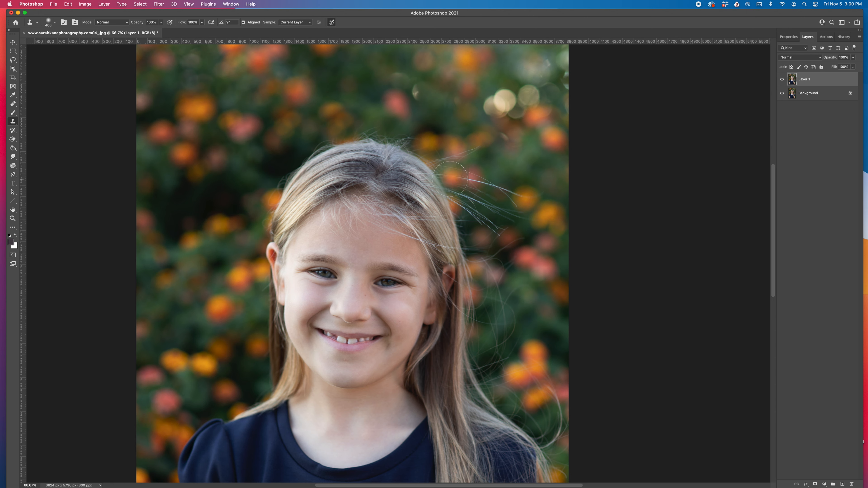
pyautogui.click(473, 173)
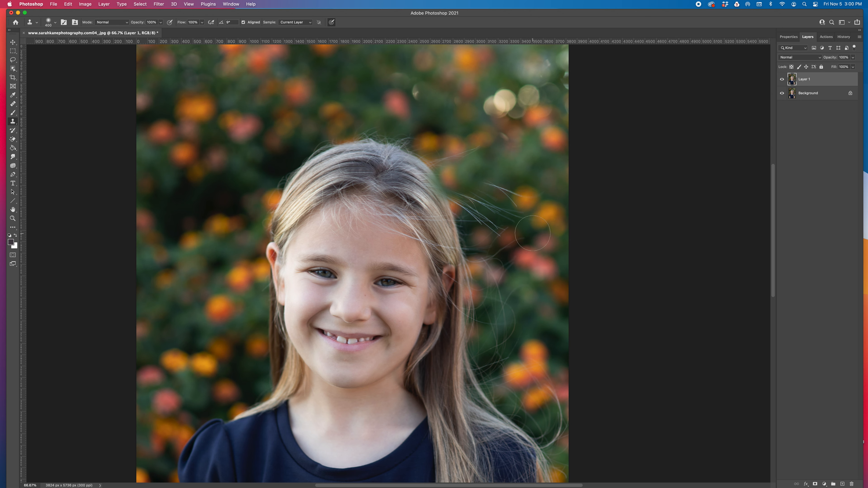
# Clone foliage and flowers sampled from the opposite side of the background over the long flyaway hairs, using a 600 px brush.
pyautogui.press(']')
pyautogui.press(']')
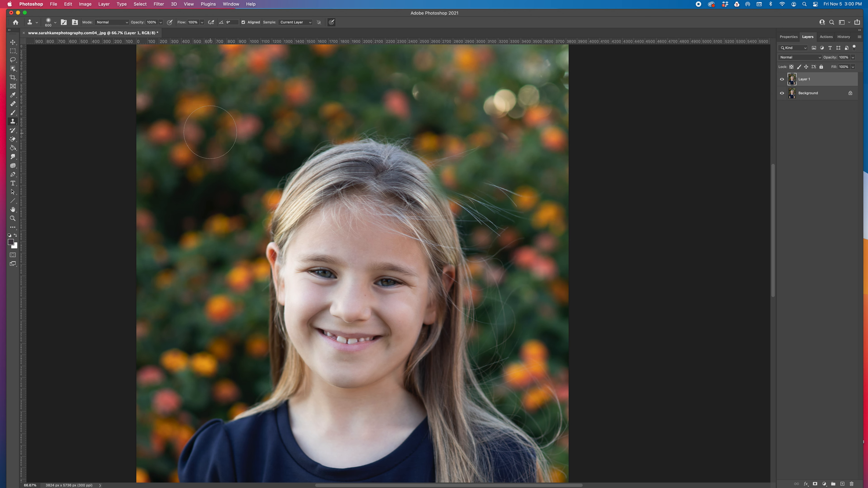
pyautogui.keyDown('alt'); pyautogui.click(185, 268); pyautogui.keyUp('alt')
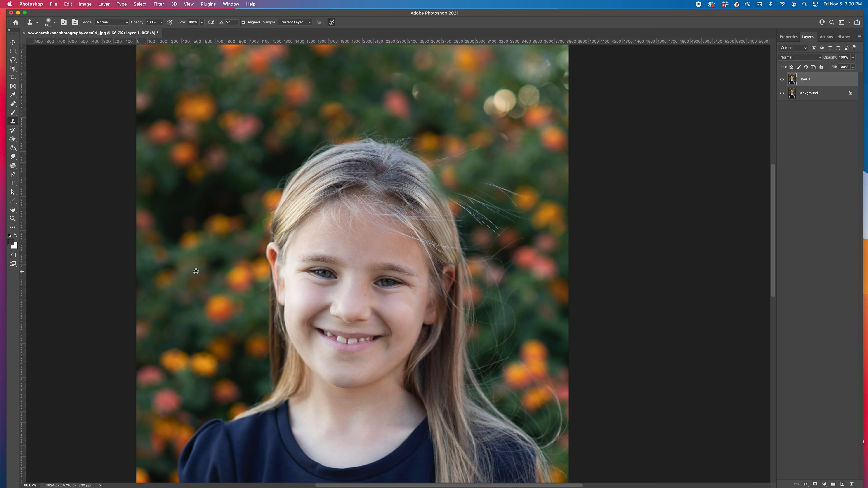
pyautogui.click(478, 200)
pyautogui.moveTo(478, 200)
pyautogui.mouseDown()
pyautogui.moveTo(498, 206)
pyautogui.moveTo(509, 224)
pyautogui.moveTo(485, 219)
pyautogui.moveTo(494, 261)
pyautogui.mouseUp()
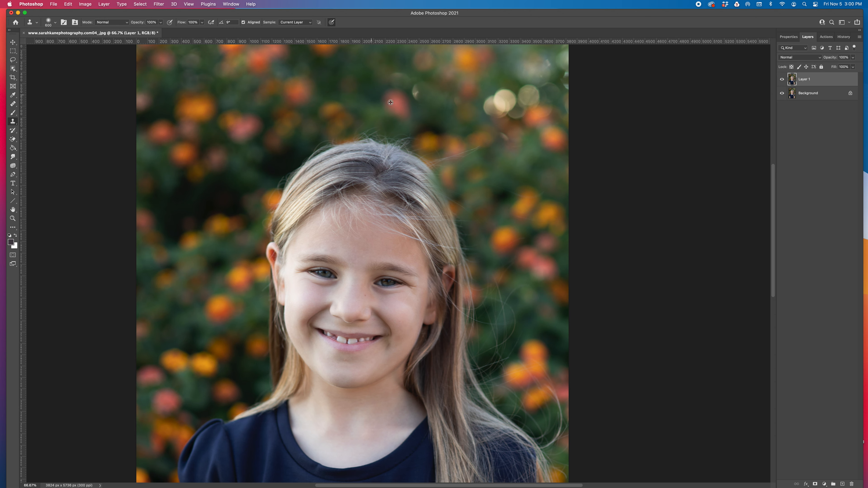
# Resample the blurred background and clone a flower and foliage over the remaining stray hairs beside the crown.
pyautogui.keyDown('alt'); pyautogui.click(286, 124); pyautogui.keyUp('alt')
pyautogui.keyDown('alt'); pyautogui.click(212, 306); pyautogui.keyUp('alt')
pyautogui.click(463, 146)
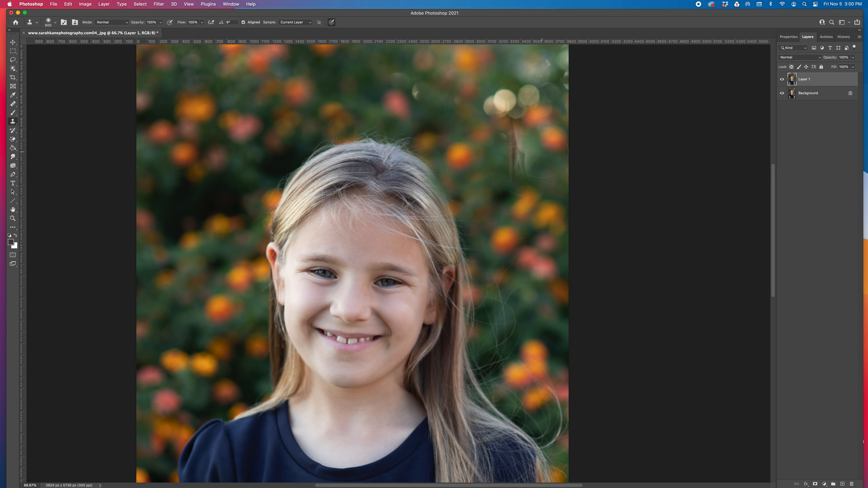
# Add a layer mask to the cloned layer and paint black along the head's edge with the Brush.
pyautogui.rightClick(857, 325)
pyautogui.click(816, 484)
pyautogui.click(815, 483)
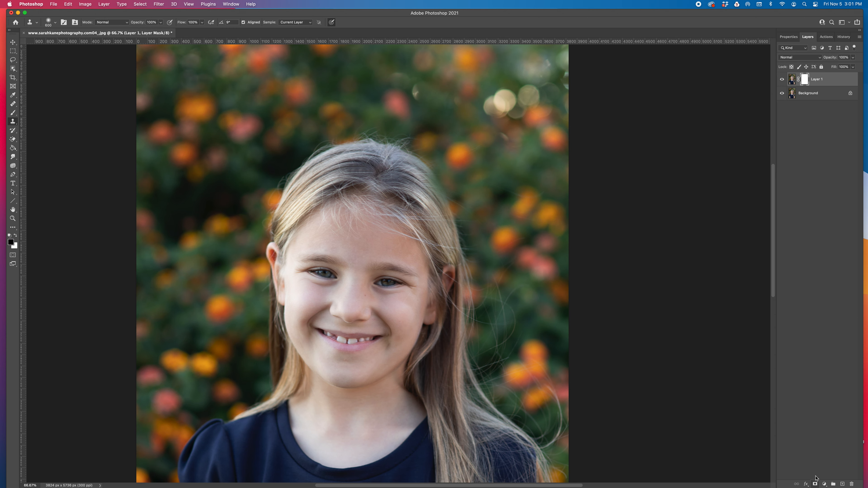
pyautogui.press('b')
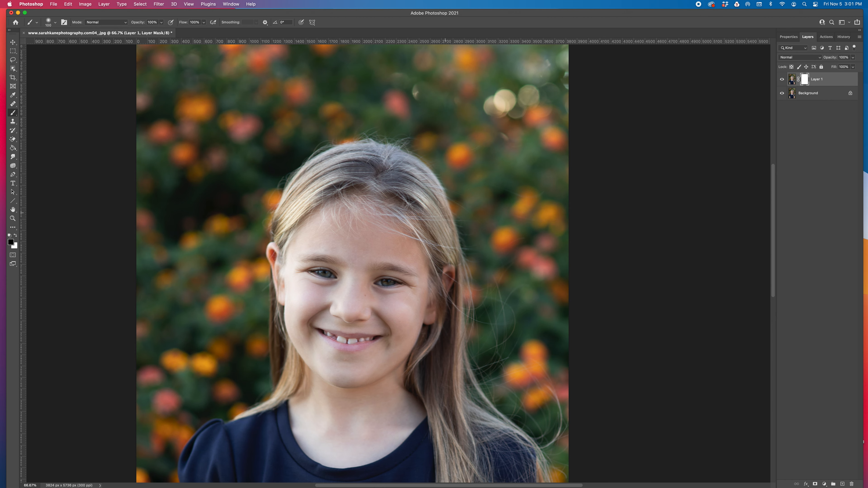
pyautogui.press('super+minus')
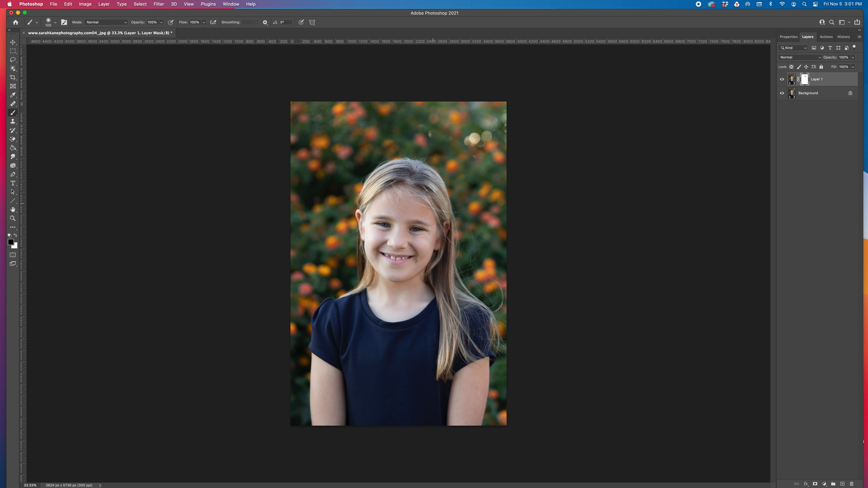
# Merge the masked layer into the Background and duplicate it as a new layer.
pyautogui.press('super+equal')
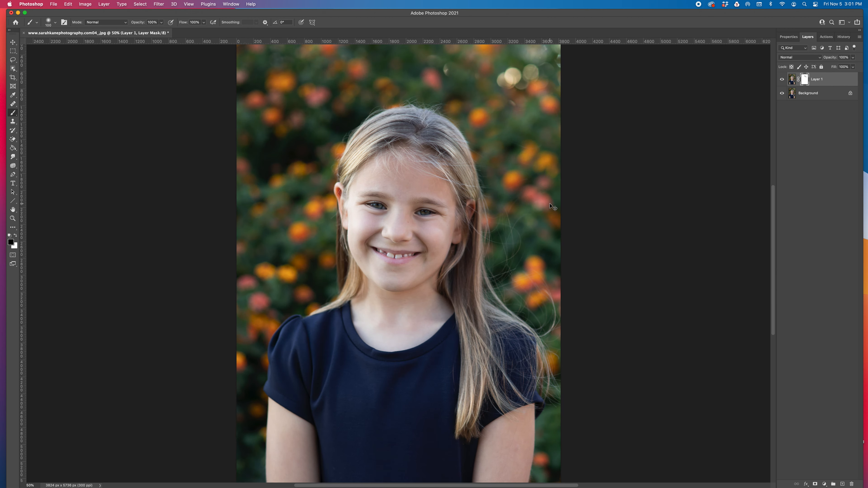
pyautogui.press('super+equal')
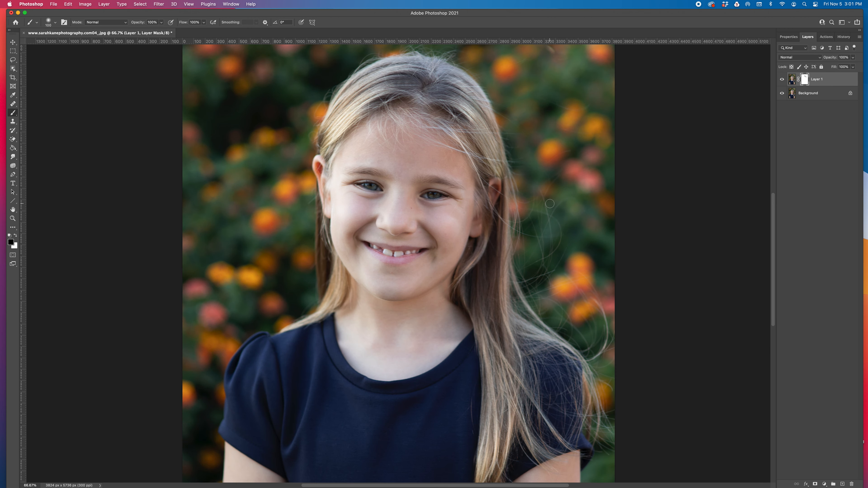
pyautogui.scroll(5, 550, 204)
pyautogui.press('super+e')
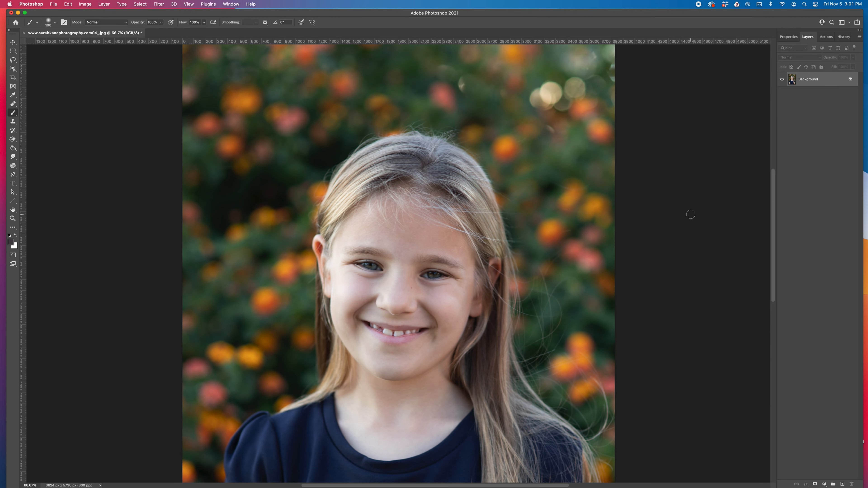
pyautogui.press('super+j')
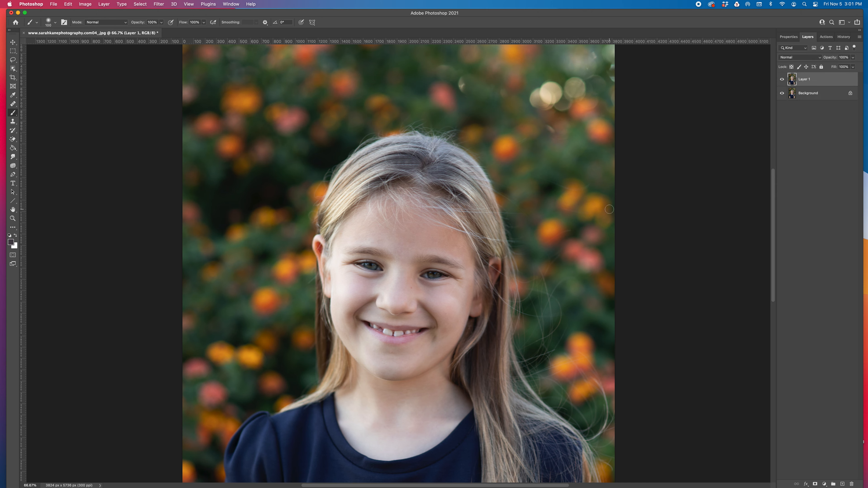
# Try to clone nearby hair over the sparse hairline below the parting with a smaller Clone Stamp brush.
pyautogui.press('s')
pyautogui.press('[')
pyautogui.press('[')
pyautogui.press('[')
pyautogui.press('[')
pyautogui.press('[')
pyautogui.press('[')
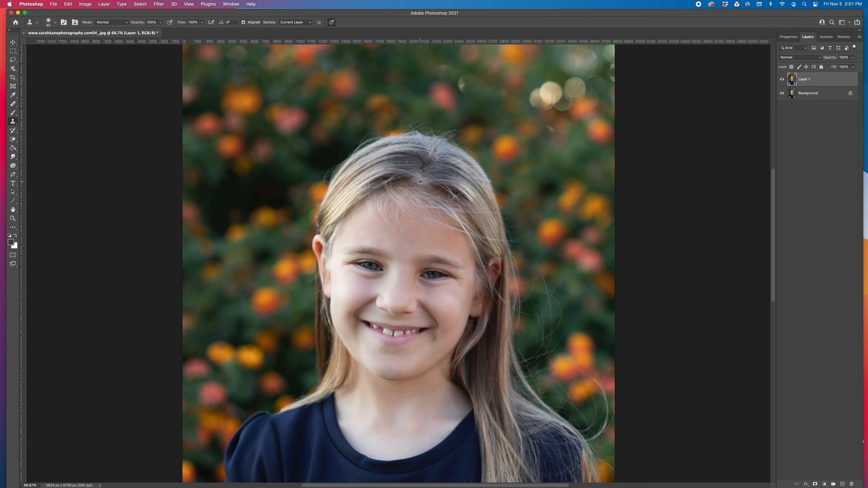
pyautogui.click(413, 182)
pyautogui.moveTo(410, 184); pyautogui.dragTo(409, 188)
pyautogui.click(401, 193)
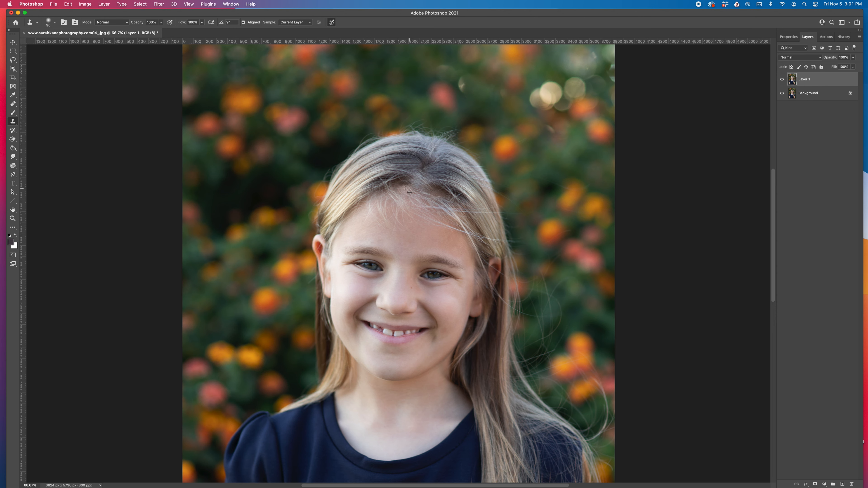
pyautogui.keyDown('alt'); pyautogui.click(398, 181); pyautogui.keyUp('alt')
pyautogui.moveTo(402, 181); pyautogui.dragTo(376, 185)
# Undo the hairline cloning, the duplicate layer, the merge and the mask painting, back to the blank layer mask.
pyautogui.press('super+z')
pyautogui.press('super+z')
pyautogui.press('super+z')
pyautogui.press('super+z')
pyautogui.press('super+z')
pyautogui.press('super+z')
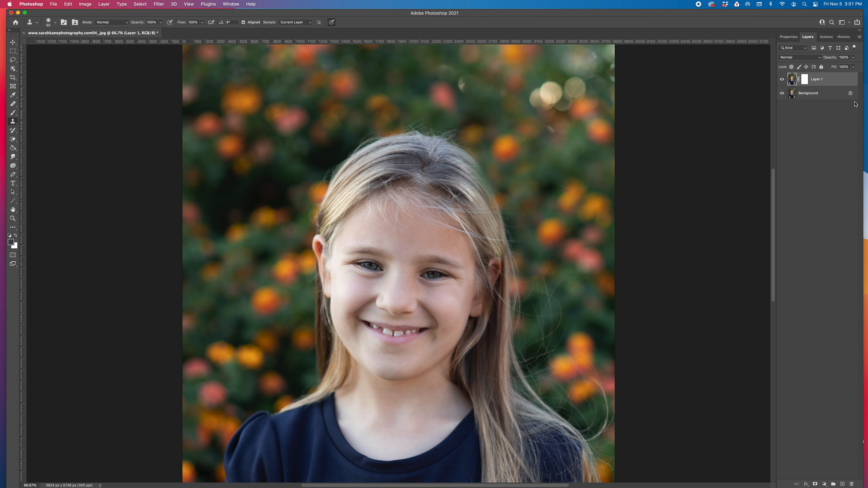
# Compare the cloned layer with the original by toggling its visibility, and review the list of history states.
pyautogui.click(781, 79)
pyautogui.click(781, 80)
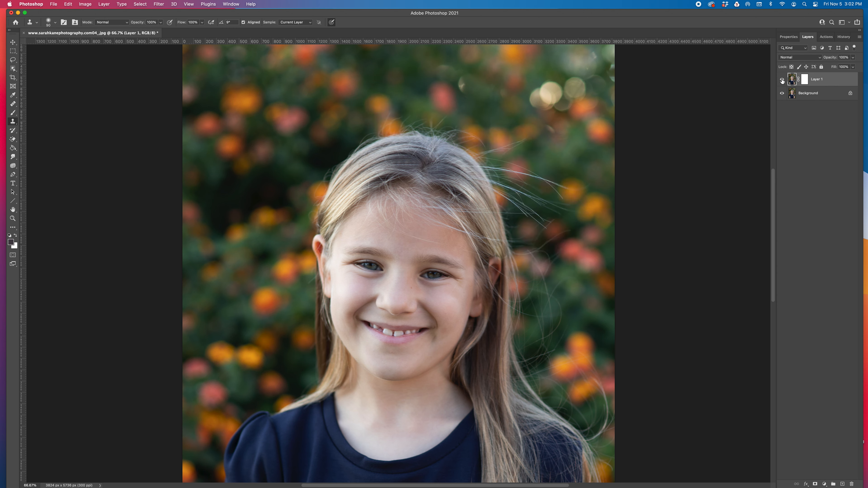
pyautogui.click(843, 37)
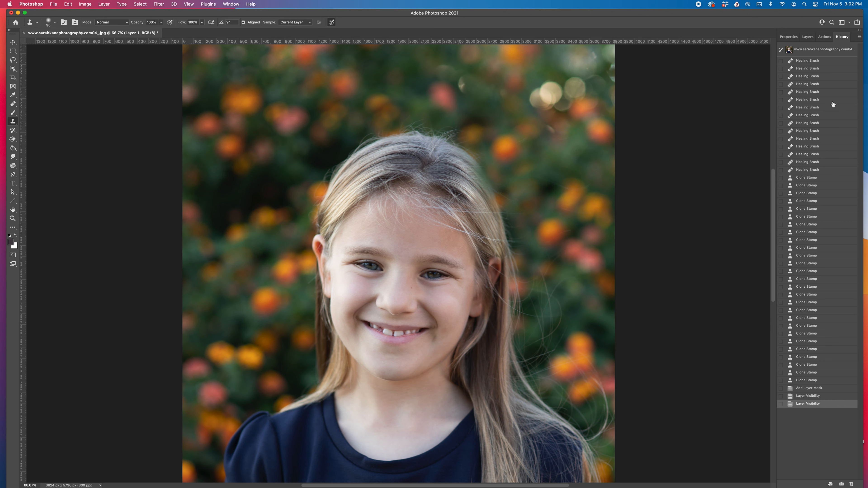
pyautogui.click(807, 37)
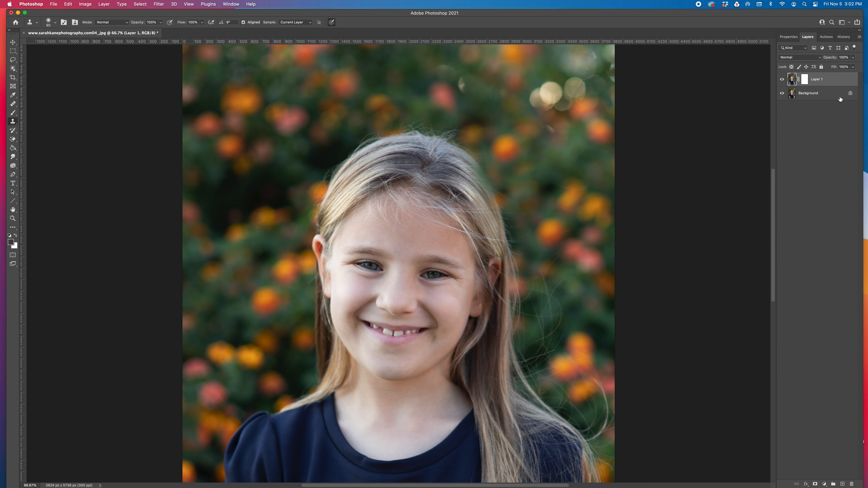
# Paint black on the layer mask along the crown and side of the head to restore the original hair edge.
pyautogui.click(805, 79)
pyautogui.click(471, 163)
pyautogui.click(465, 184)
pyautogui.press('b')
pyautogui.moveTo(461, 158)
pyautogui.mouseDown()
pyautogui.moveTo(479, 185)
pyautogui.moveTo(455, 151)
pyautogui.moveTo(436, 147)
pyautogui.mouseUp()
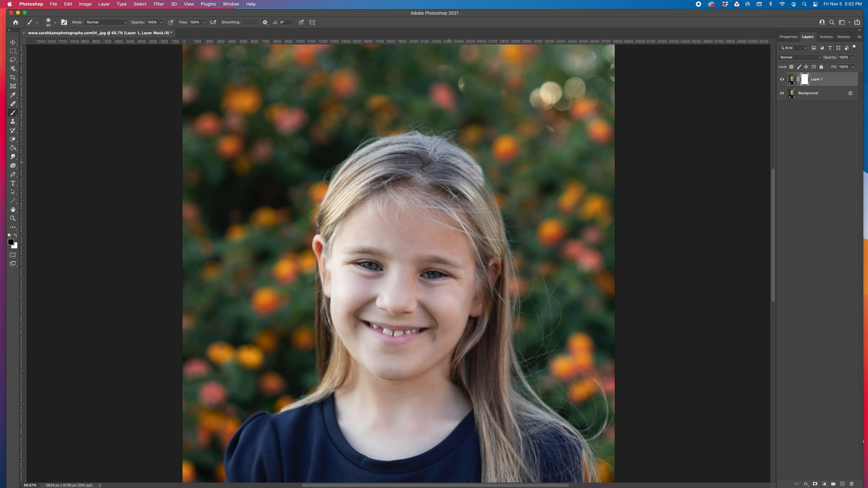
pyautogui.moveTo(474, 170)
pyautogui.mouseDown()
pyautogui.moveTo(489, 197)
pyautogui.moveTo(480, 171)
pyautogui.moveTo(453, 154)
pyautogui.mouseUp()
pyautogui.moveTo(486, 200); pyautogui.dragTo(497, 231)
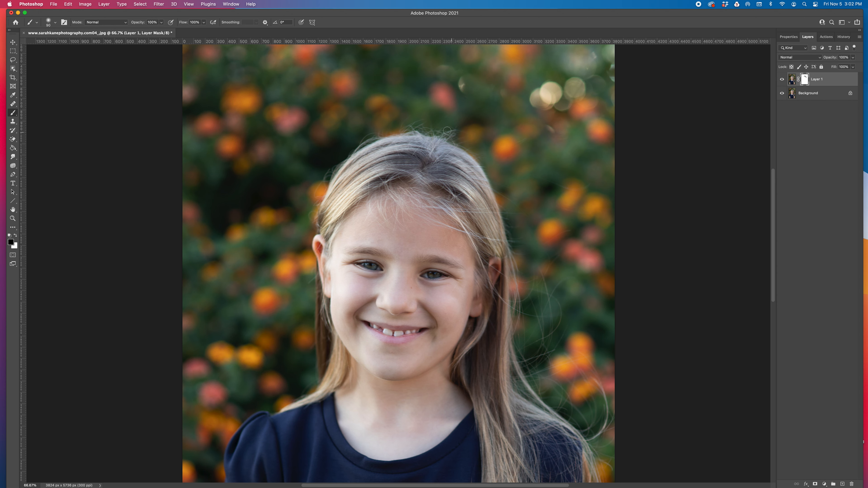
# Swap the mask painting colour, enlarge the brush and merge the masked layer into the Background.
pyautogui.press('x')
pyautogui.press(']')
pyautogui.press(']')
pyautogui.press(']')
pyautogui.press(']')
pyautogui.press('super+e')
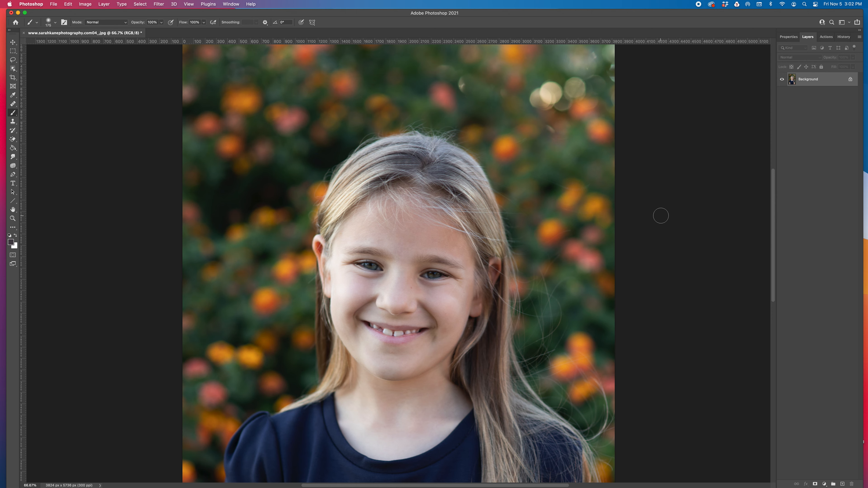
pyautogui.hscroll(5, 660, 215)
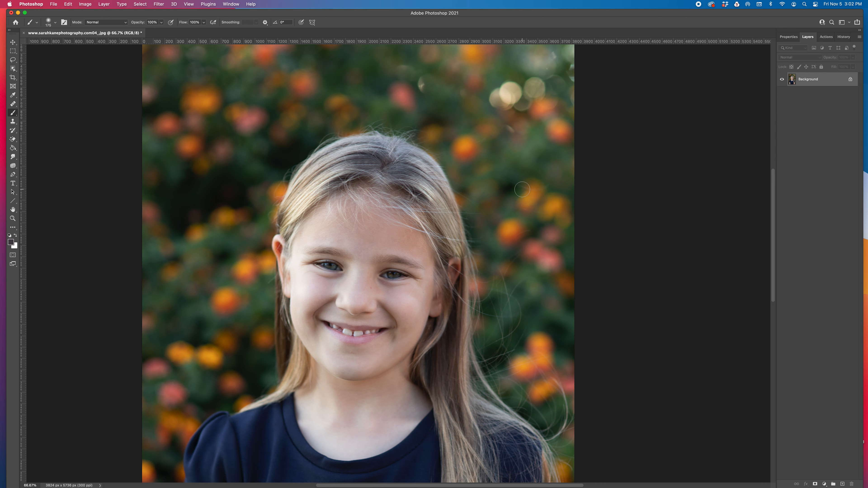
pyautogui.scroll(-3, 522, 189)
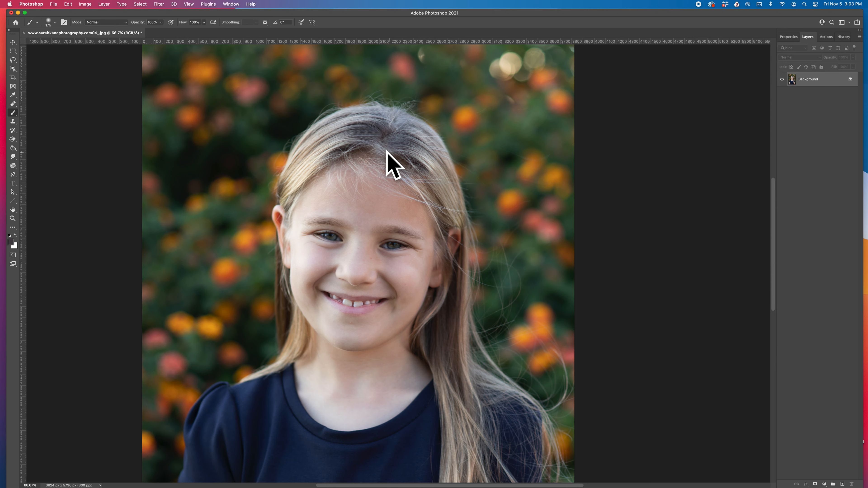
pyautogui.hscroll(5, 655, 202)
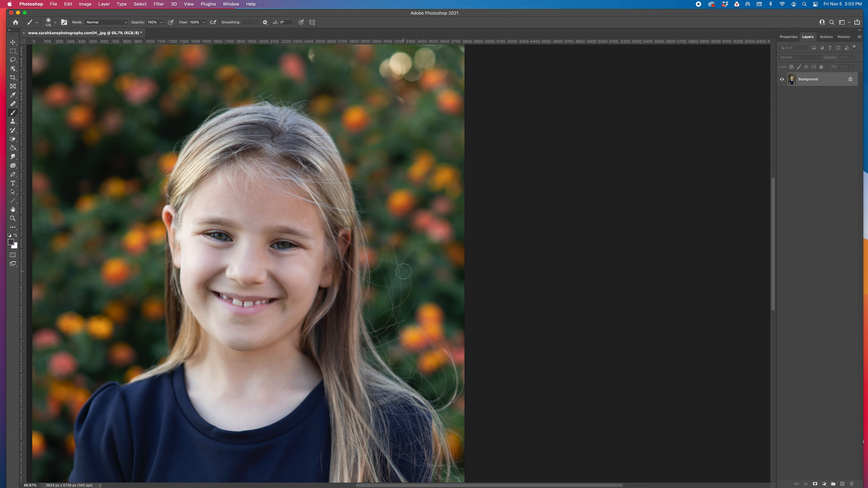
pyautogui.press('super+minus')
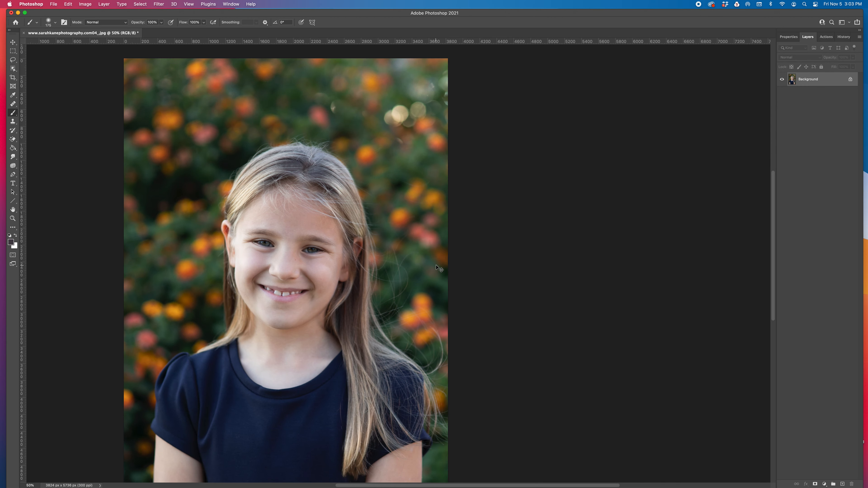
pyautogui.press('super+minus')
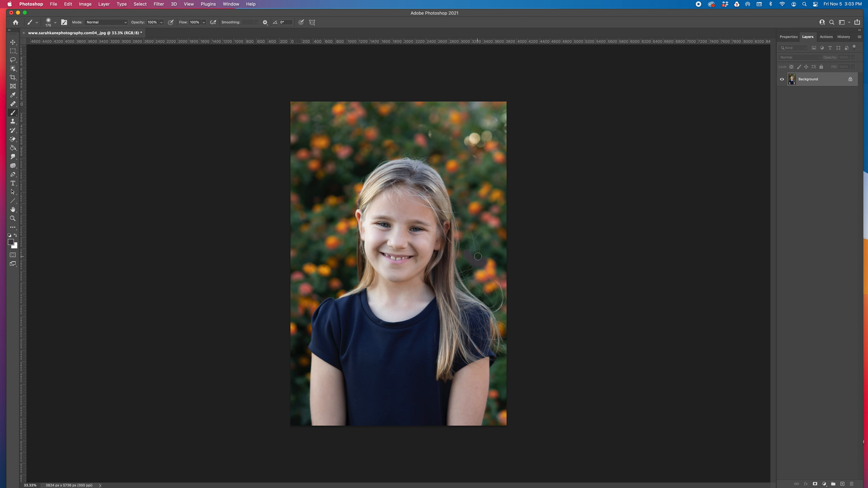
# Try to clone background over the loose hair strands beside the shoulder with an enlarged Clone Stamp brush.
pyautogui.press('s')
pyautogui.press(']')
pyautogui.press(']')
pyautogui.press(']')
pyautogui.press(']')
pyautogui.keyDown('alt'); pyautogui.click(491, 310); pyautogui.keyUp('alt')
pyautogui.click(473, 300)
pyautogui.click(16, 193)
pyautogui.moveTo(503, 299); pyautogui.dragTo(506, 318)
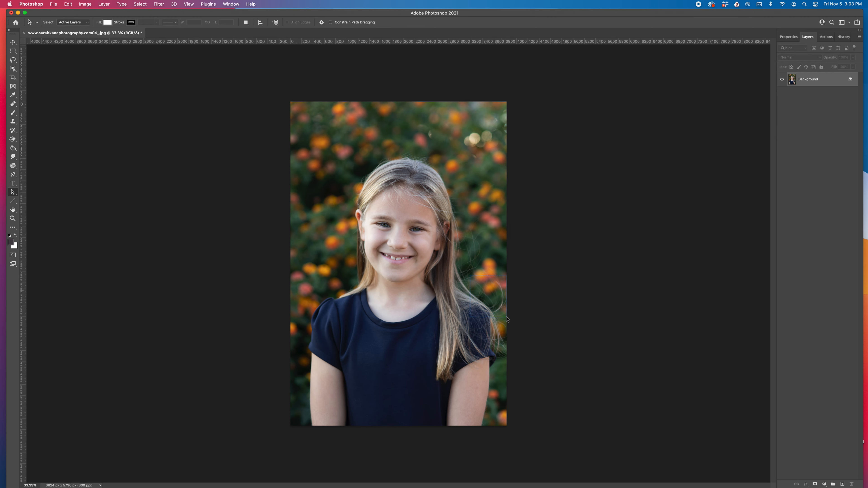
# Step the portrait back to an earlier Clone Stamp history state to review the flyaway hair retouching.
pyautogui.scroll(2, 512, 308)
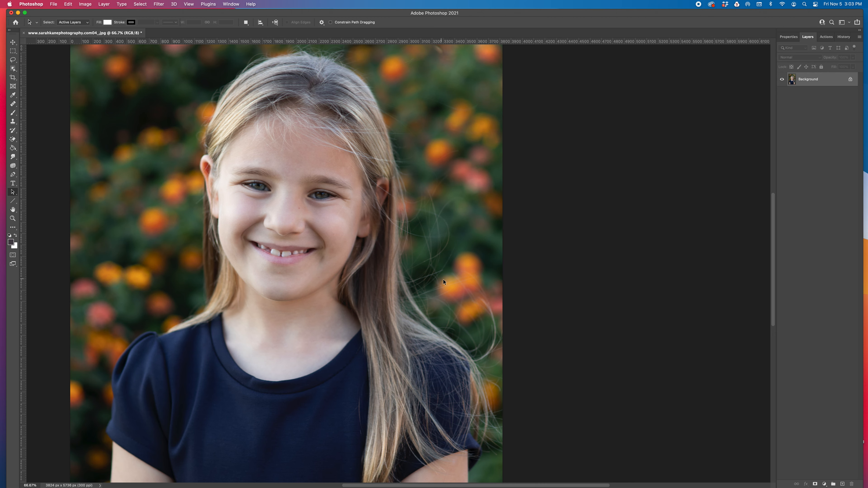
pyautogui.scroll(5, 439, 221)
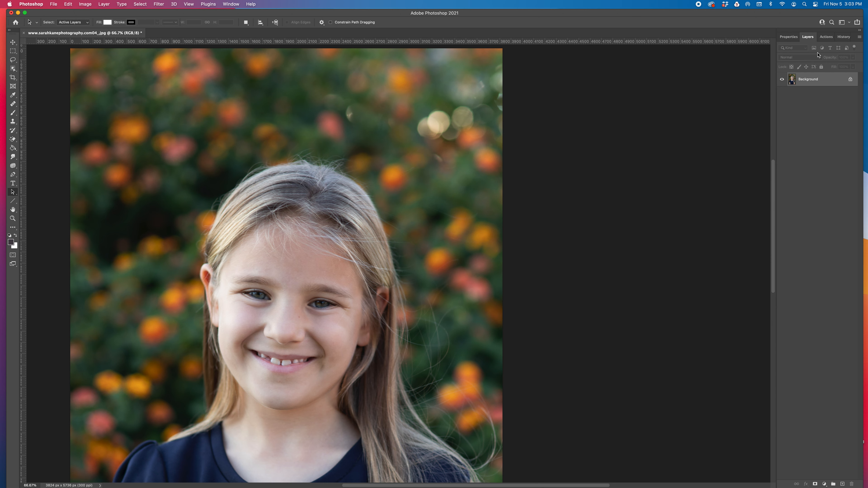
pyautogui.click(843, 36)
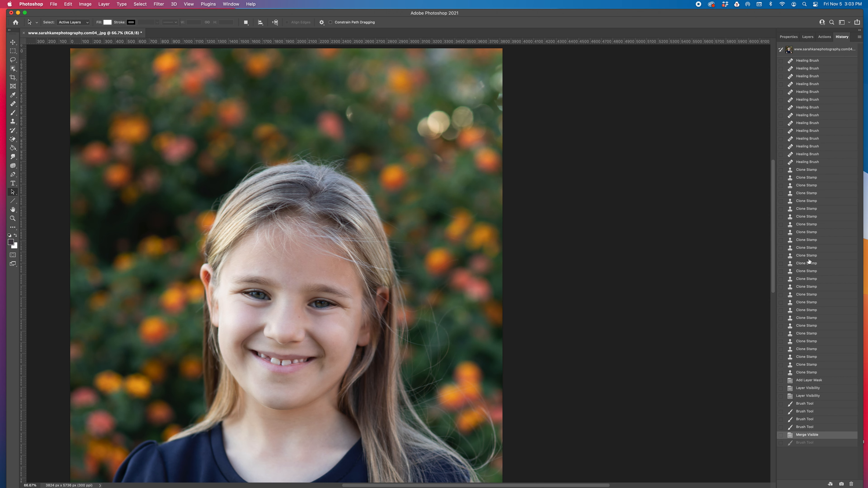
pyautogui.click(809, 396)
pyautogui.click(809, 380)
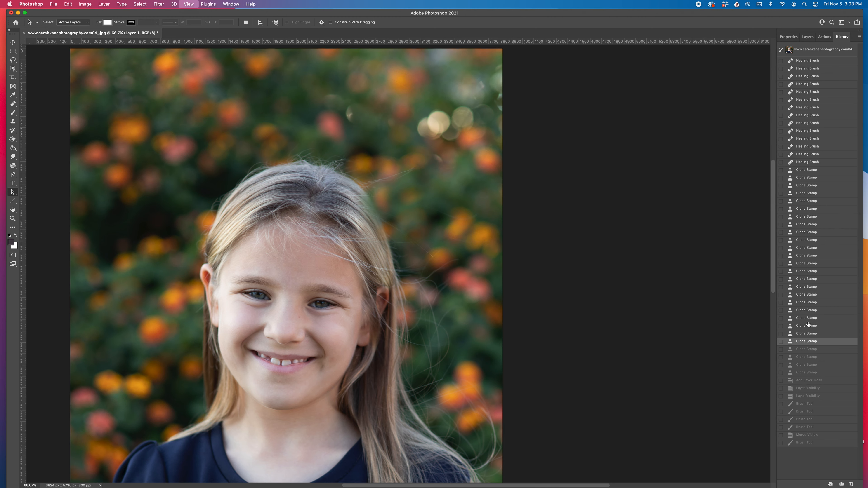
# Return the whole portrait to its opening history snapshot to compare the original with the retouched version.
pyautogui.press('super+minus')
pyautogui.press('super+minus')
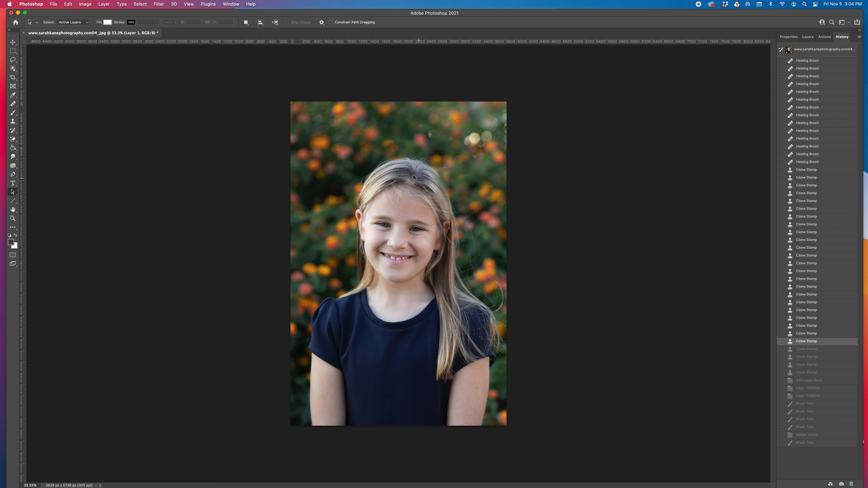
pyautogui.click(828, 49)
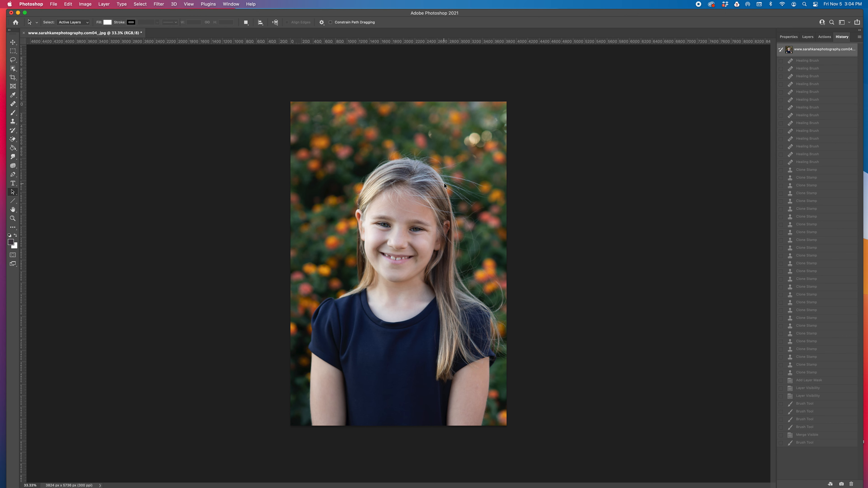
# Compare the portrait's opening snapshot with its latest Brush Tool history state, finishing with the retouched version restored.
pyautogui.click(807, 37)
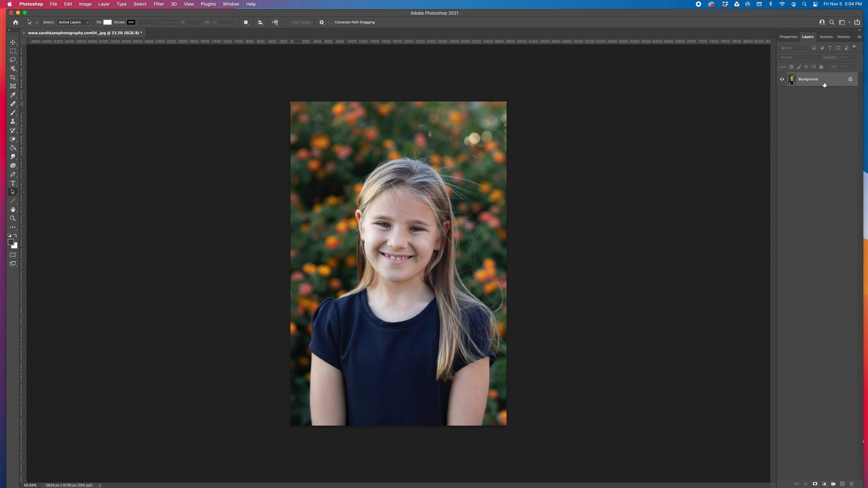
pyautogui.click(842, 36)
pyautogui.click(810, 443)
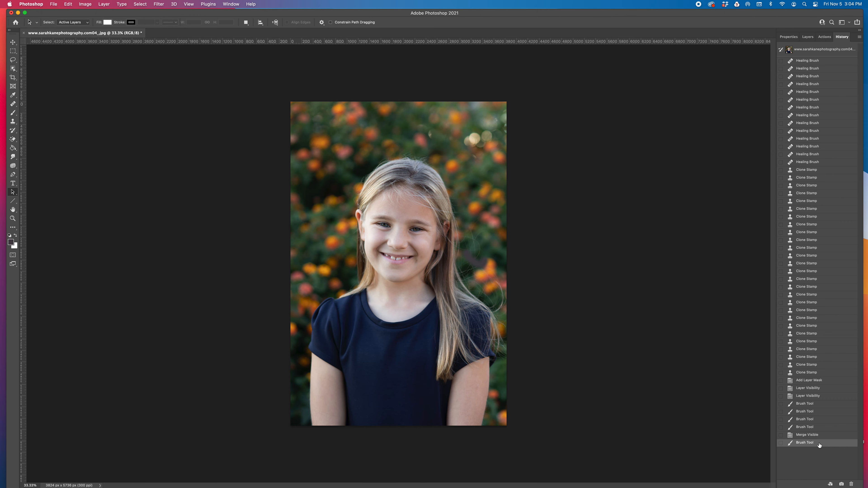
pyautogui.click(836, 50)
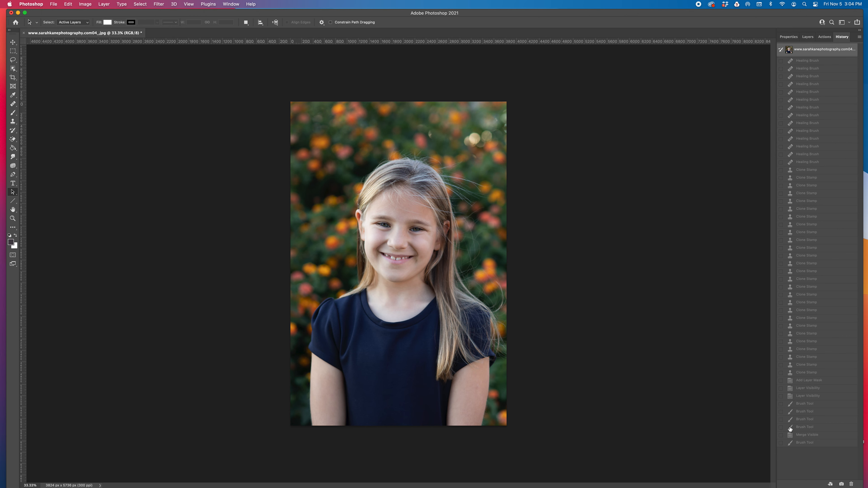
pyautogui.click(804, 443)
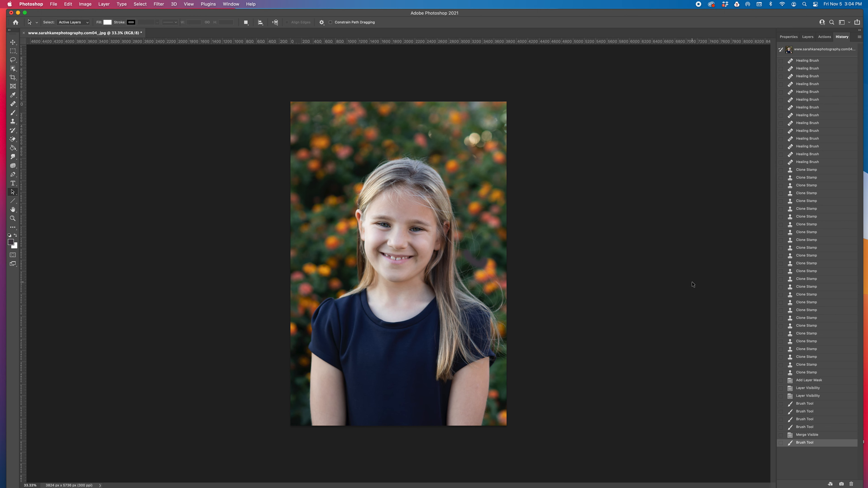
pyautogui.moveTo(2, 236)
pyautogui.click(14, 348)
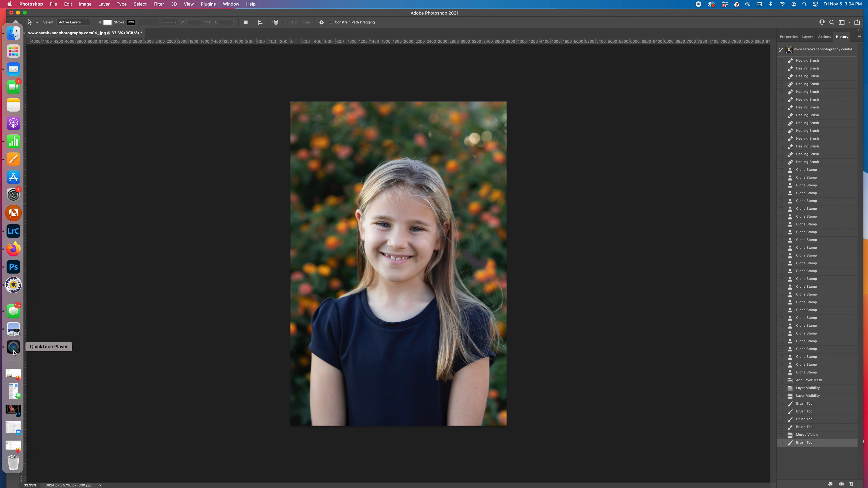
pyautogui.click(417, 167)
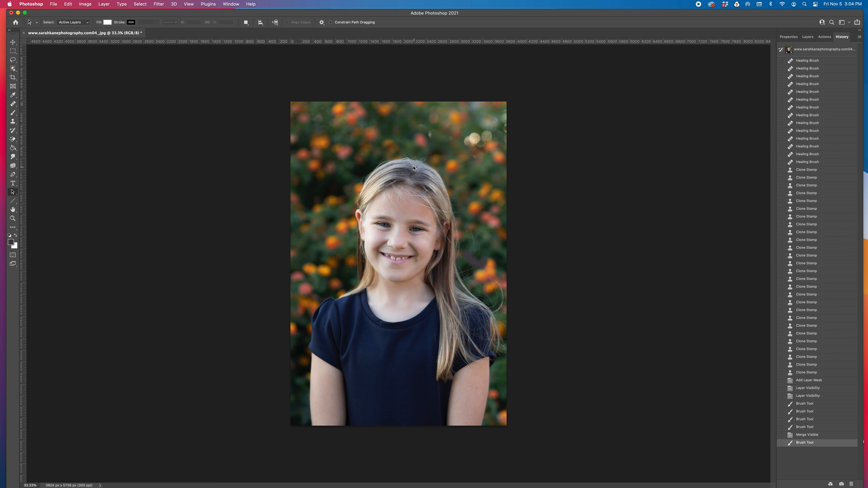